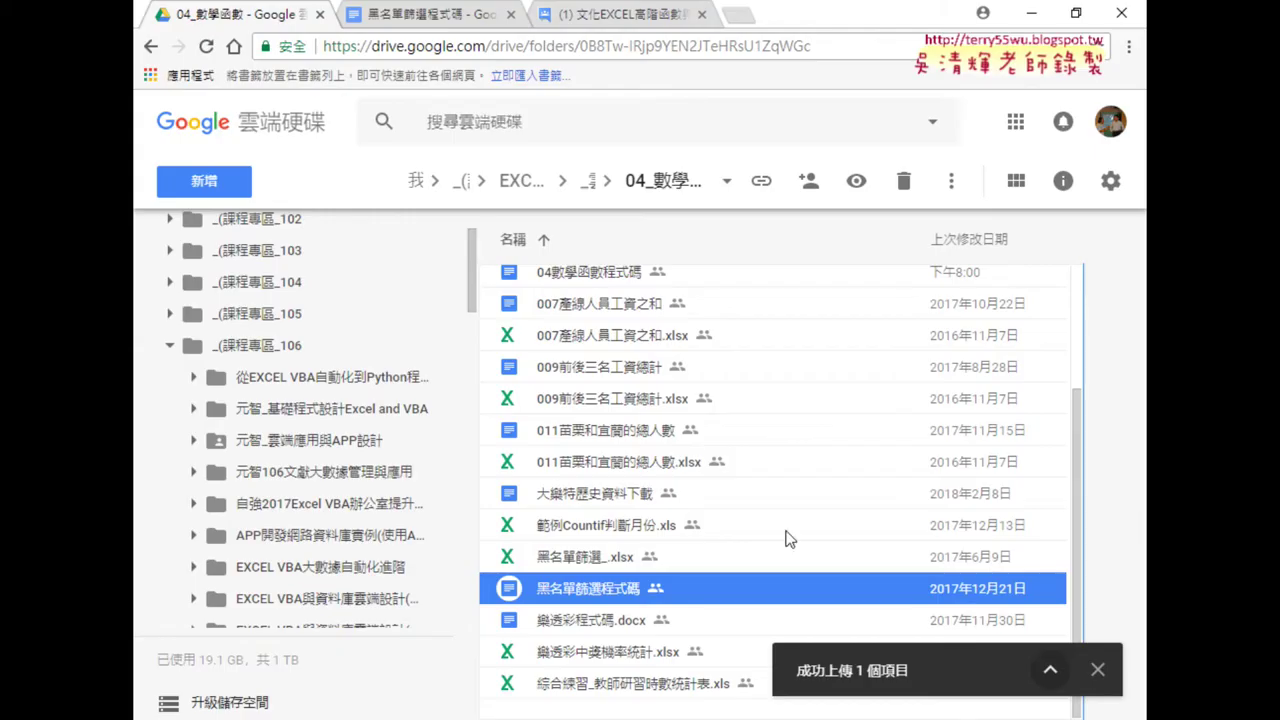
# Step: Open the 黑名單篩選程式碼 document from the Google Drive file list
pyautogui.scroll(2, 668, 540)
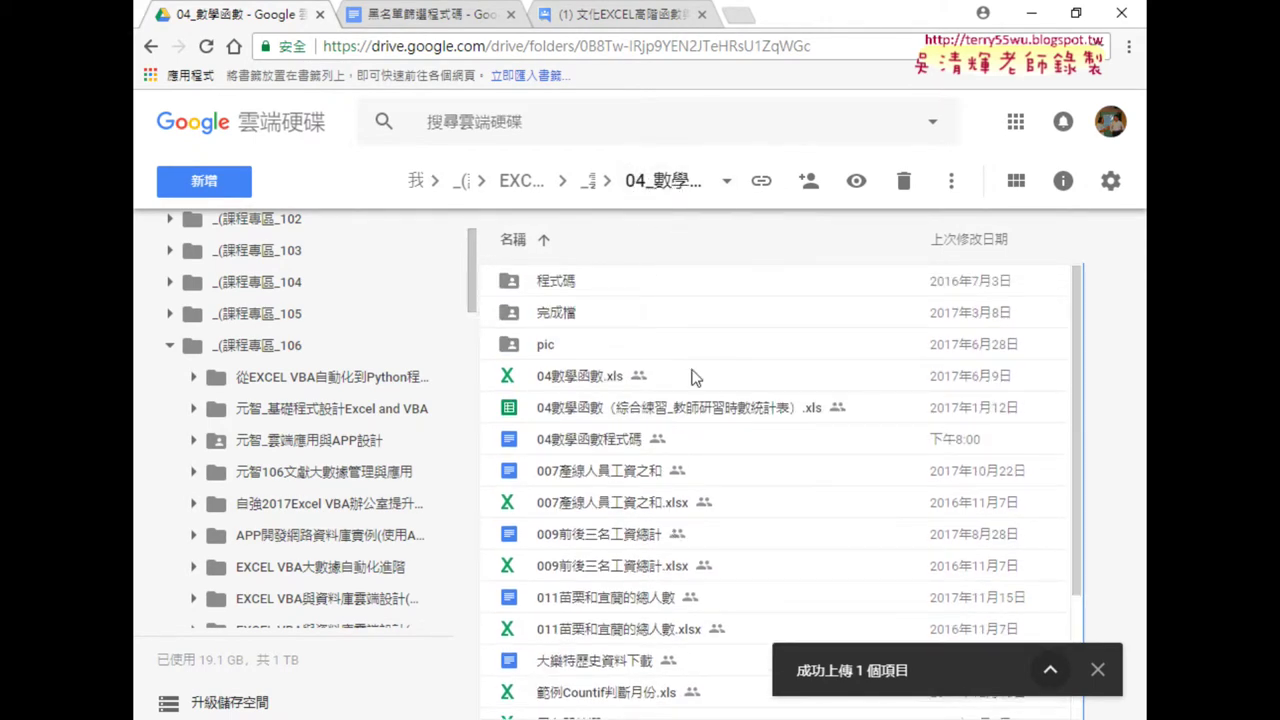
pyautogui.scroll(-2, 697, 378)
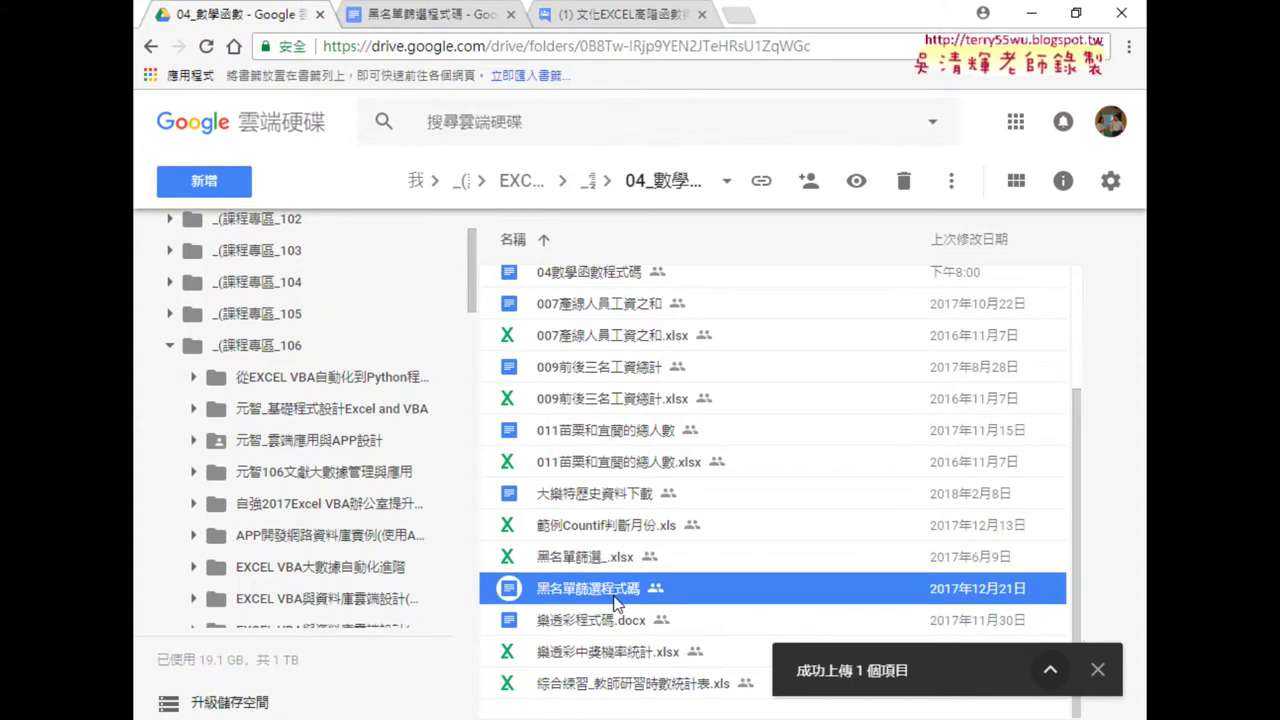
pyautogui.doubleClick(614, 598)
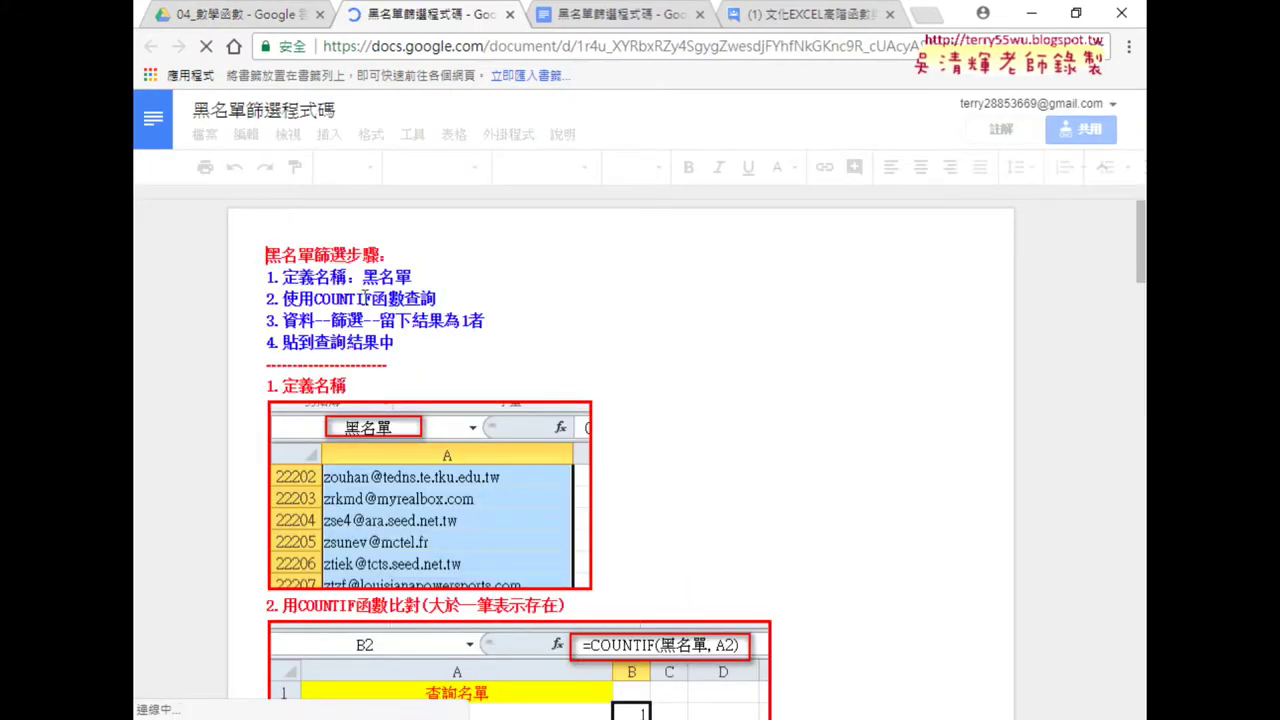
pyautogui.moveTo(297, 279); pyautogui.dragTo(420, 279)
pyautogui.click(482, 282)
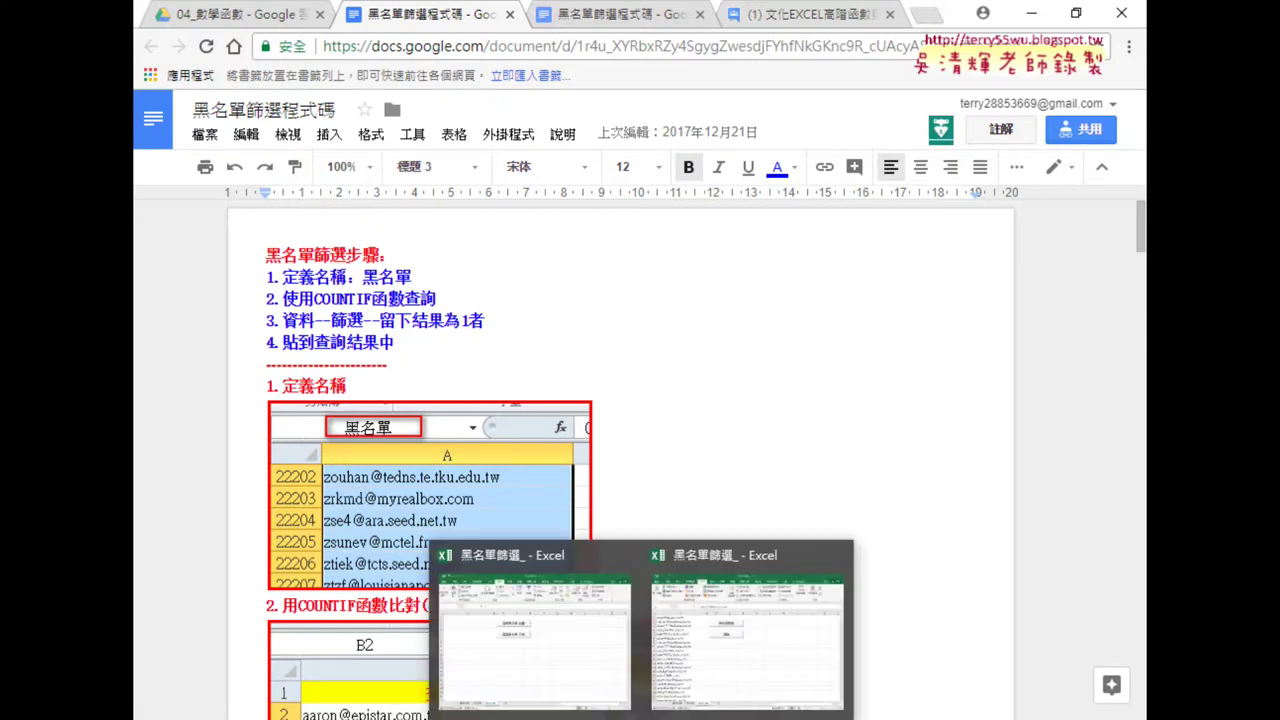
# Step: Bring the Excel workbook forward on its 黑名單 sheet with the 公式 ribbon showing
pyautogui.click(560, 660)
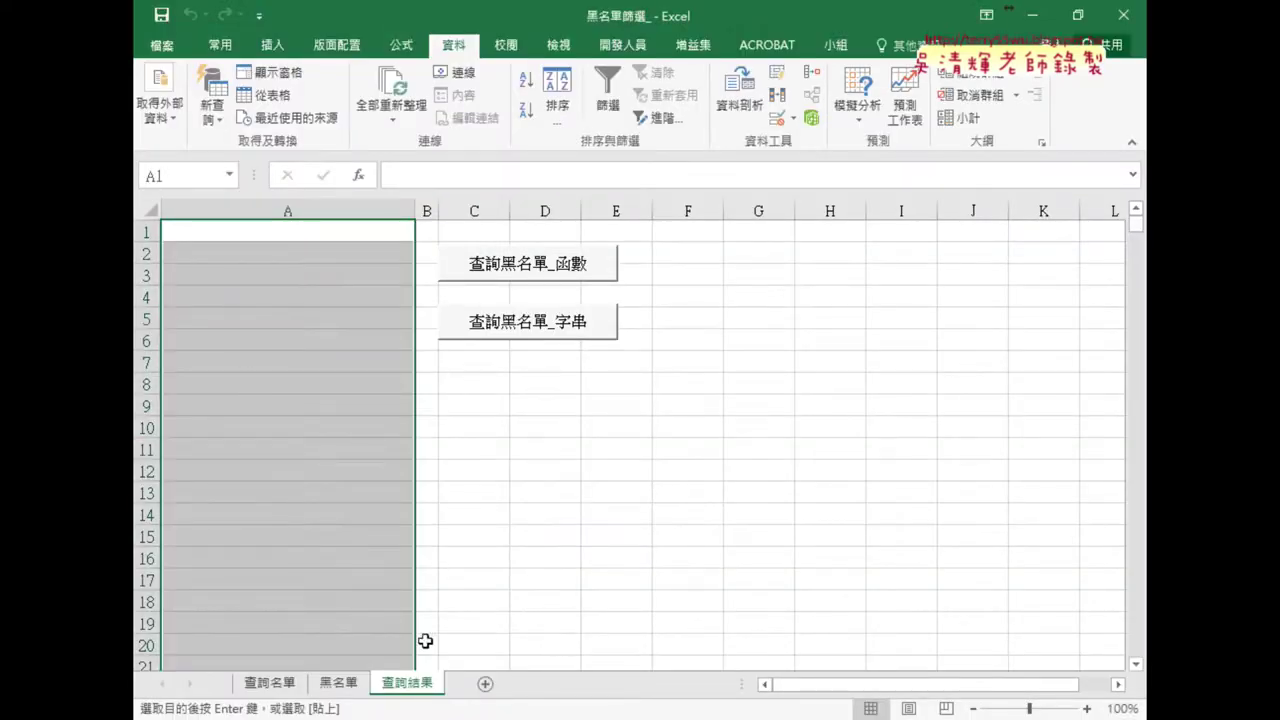
pyautogui.click(338, 683)
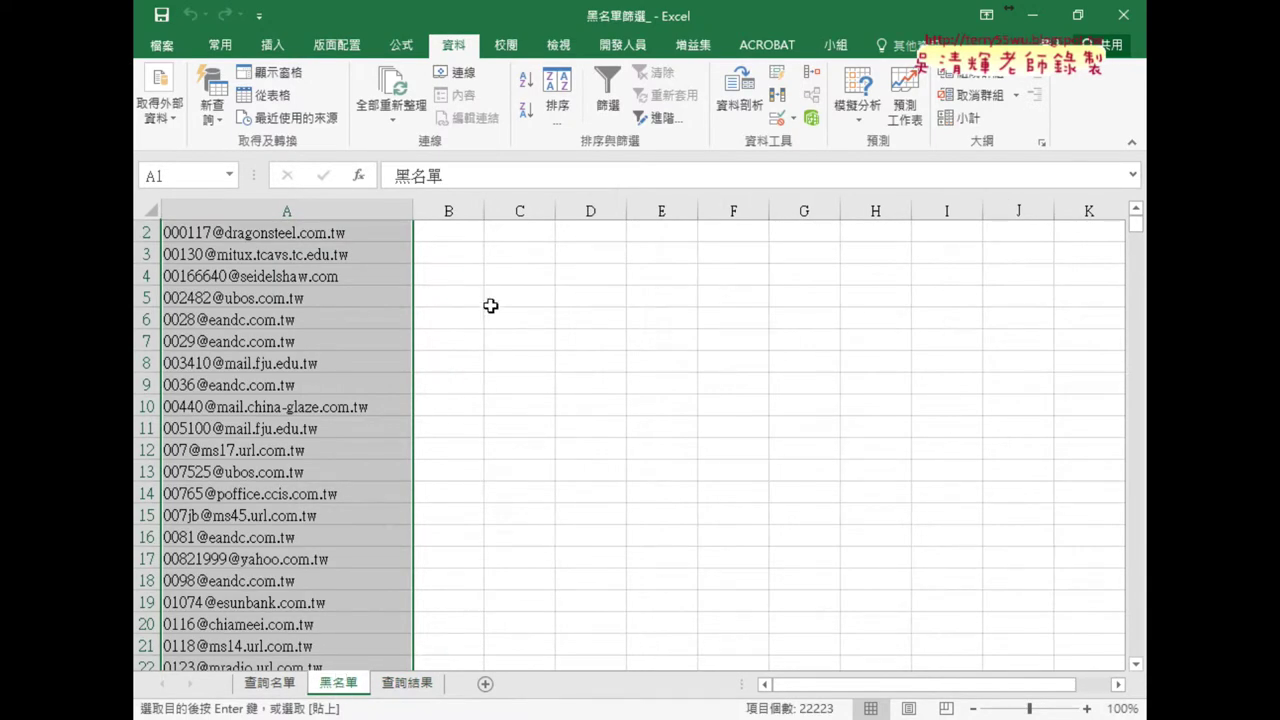
pyautogui.click(401, 45)
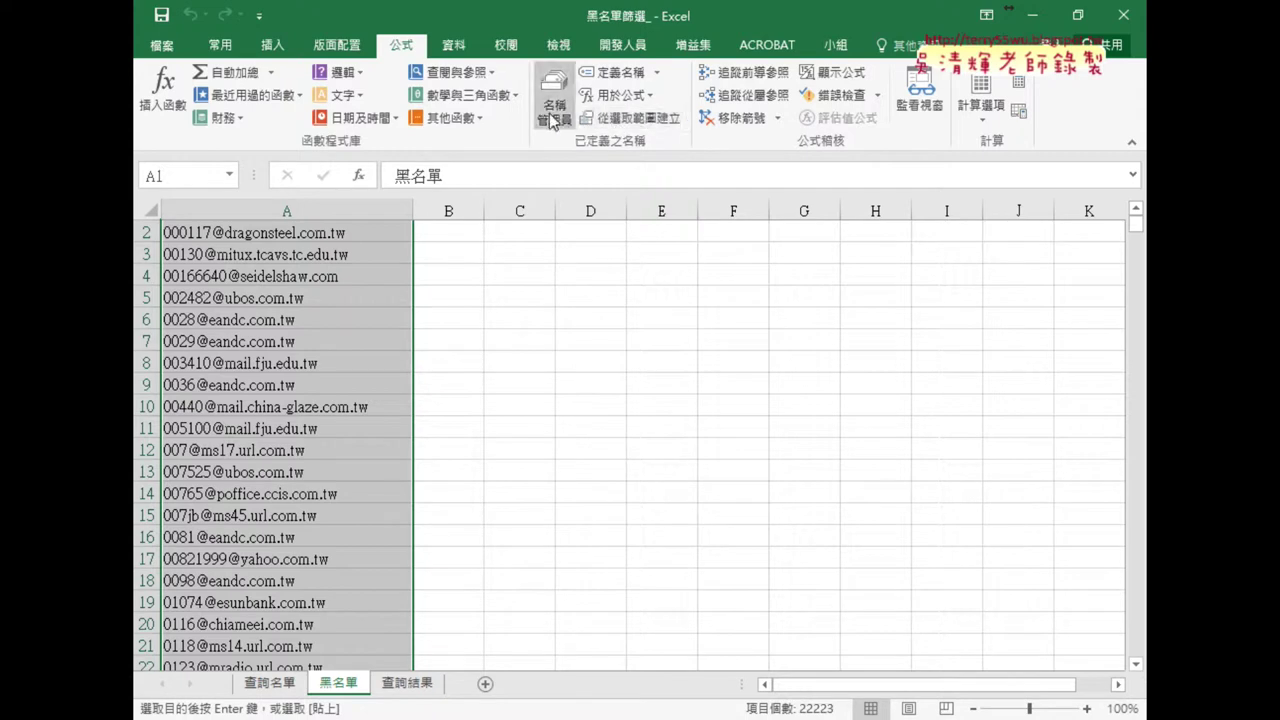
# Step: In Name Manager, change 黑名單 to refer to =黑名單!$A:$A, then select column A
pyautogui.click(553, 118)
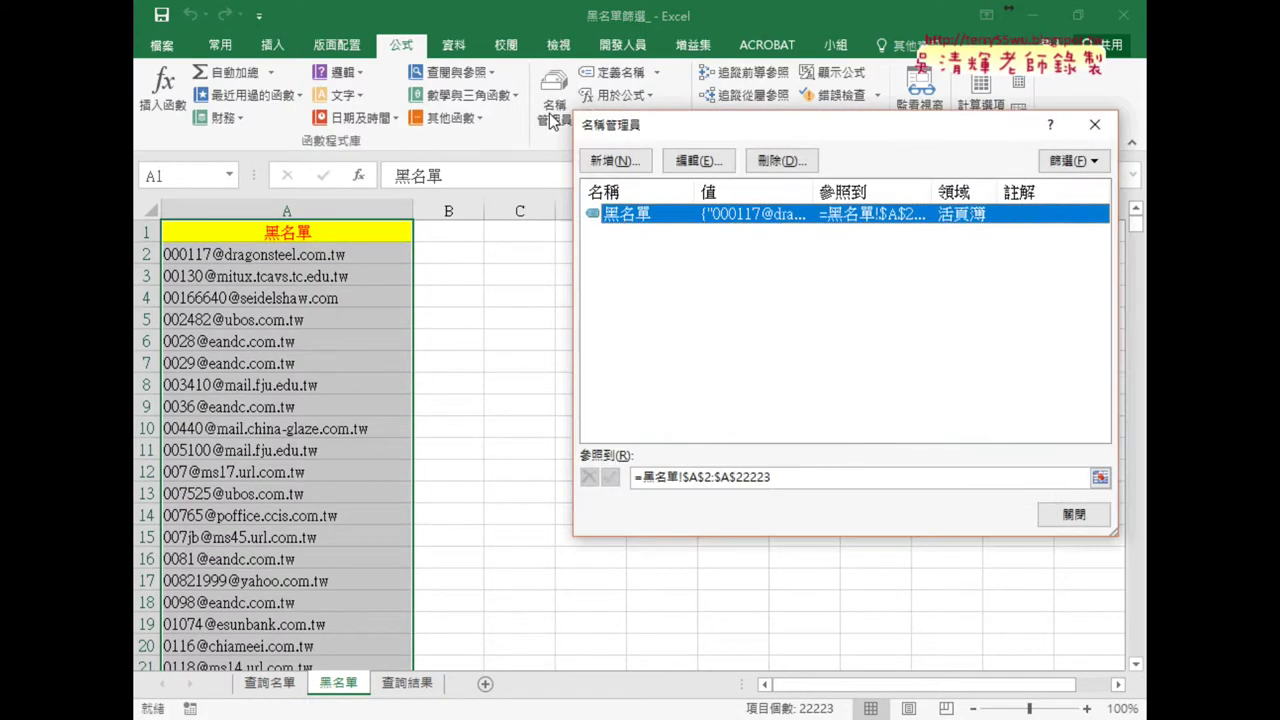
pyautogui.click(790, 477)
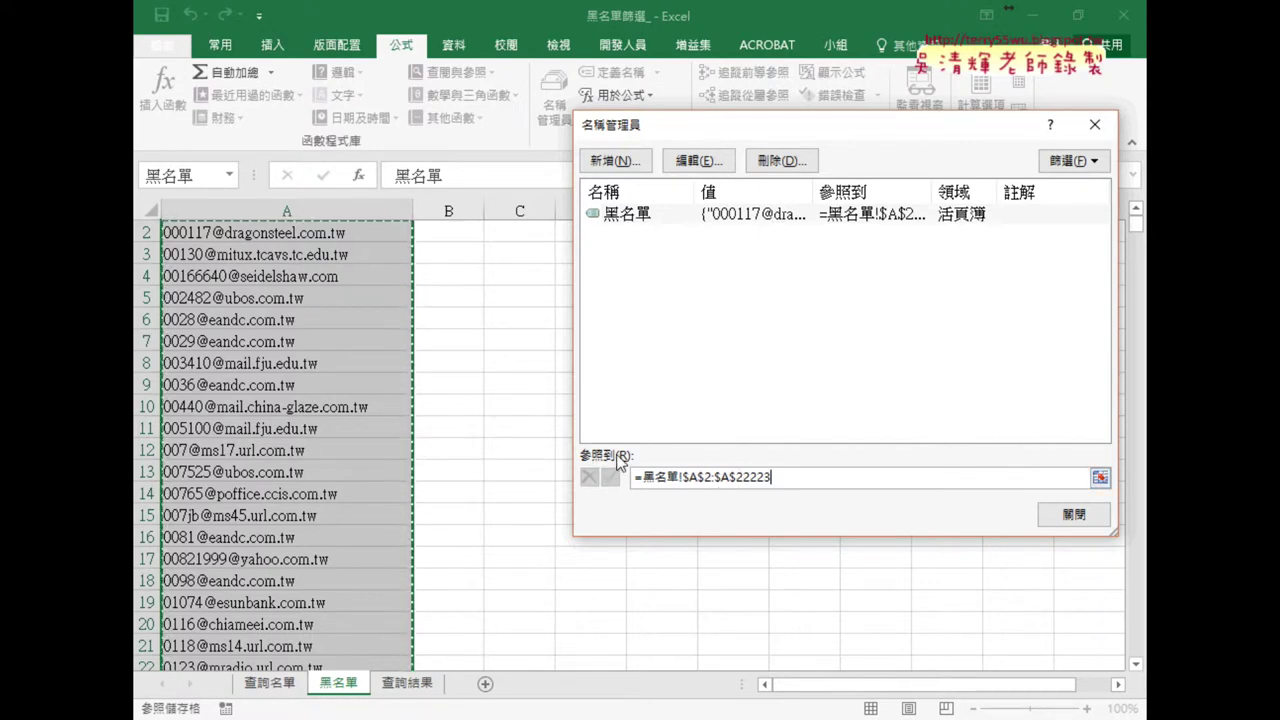
pyautogui.click(331, 210)
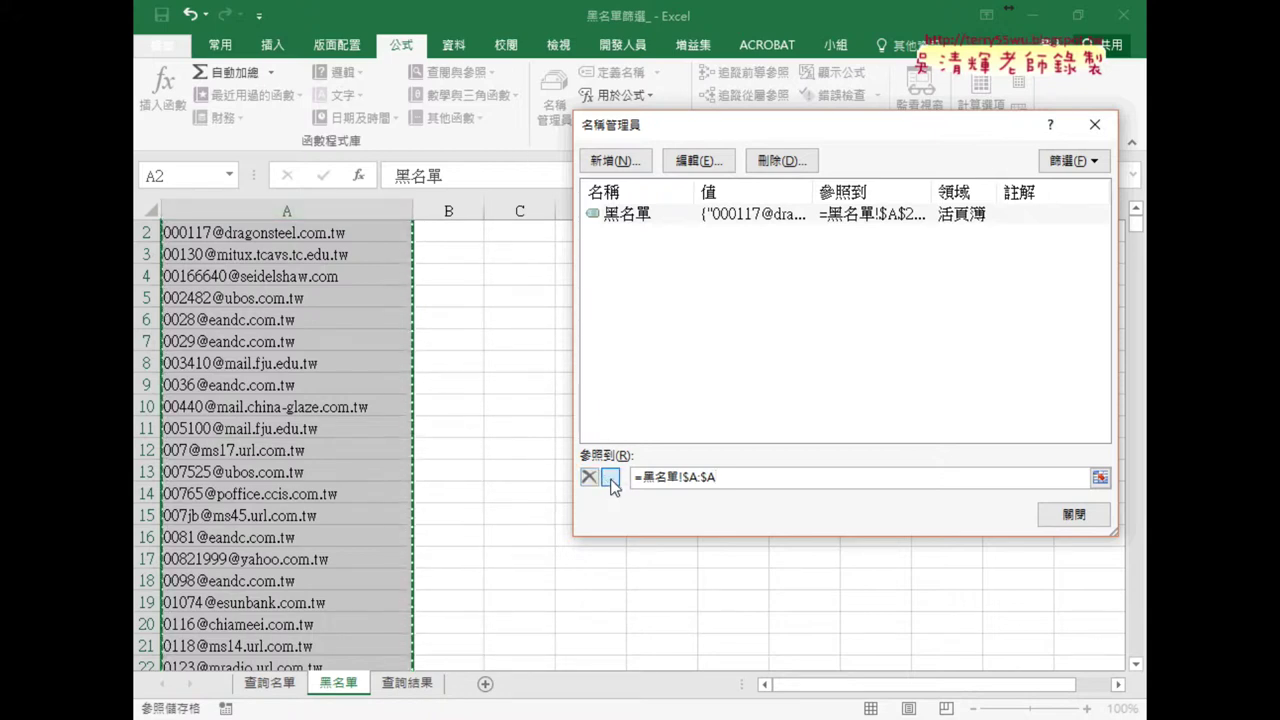
pyautogui.click(610, 478)
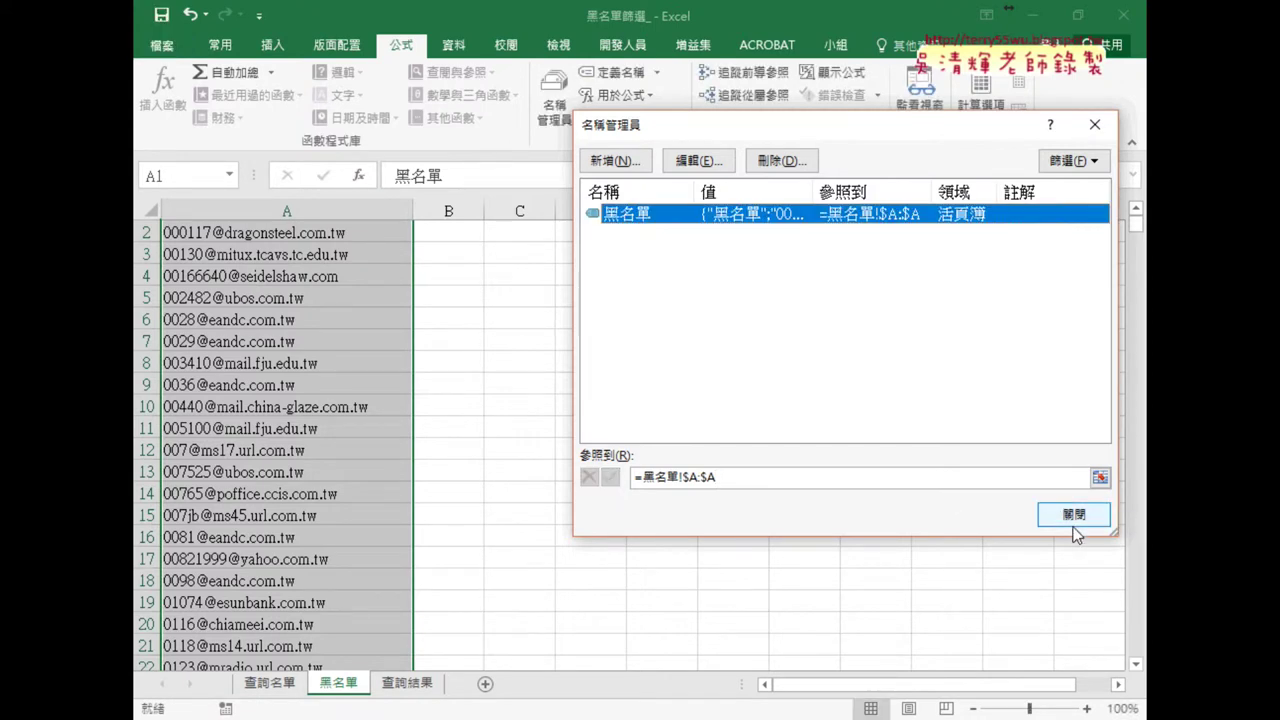
pyautogui.click(1074, 522)
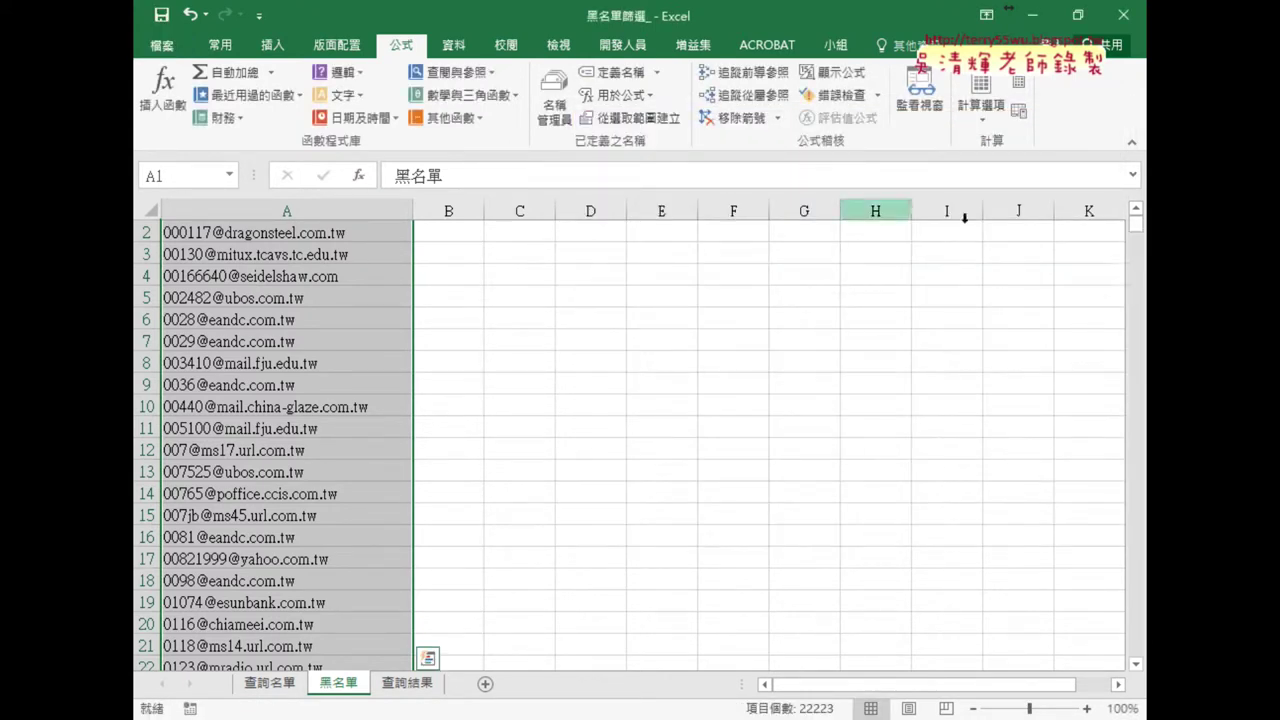
pyautogui.click(301, 205)
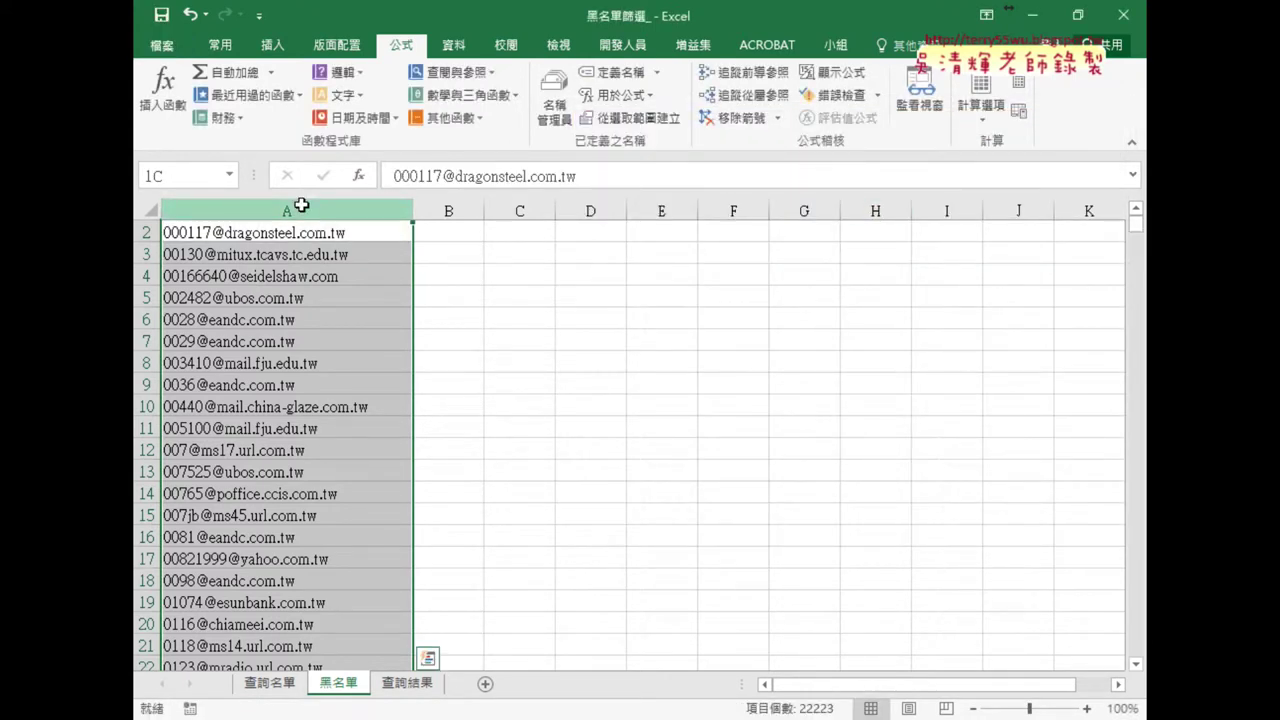
# Step: Confirm column A is named 黑名單, then go to the 查詢名單 sheet and select B1
pyautogui.click(200, 177)
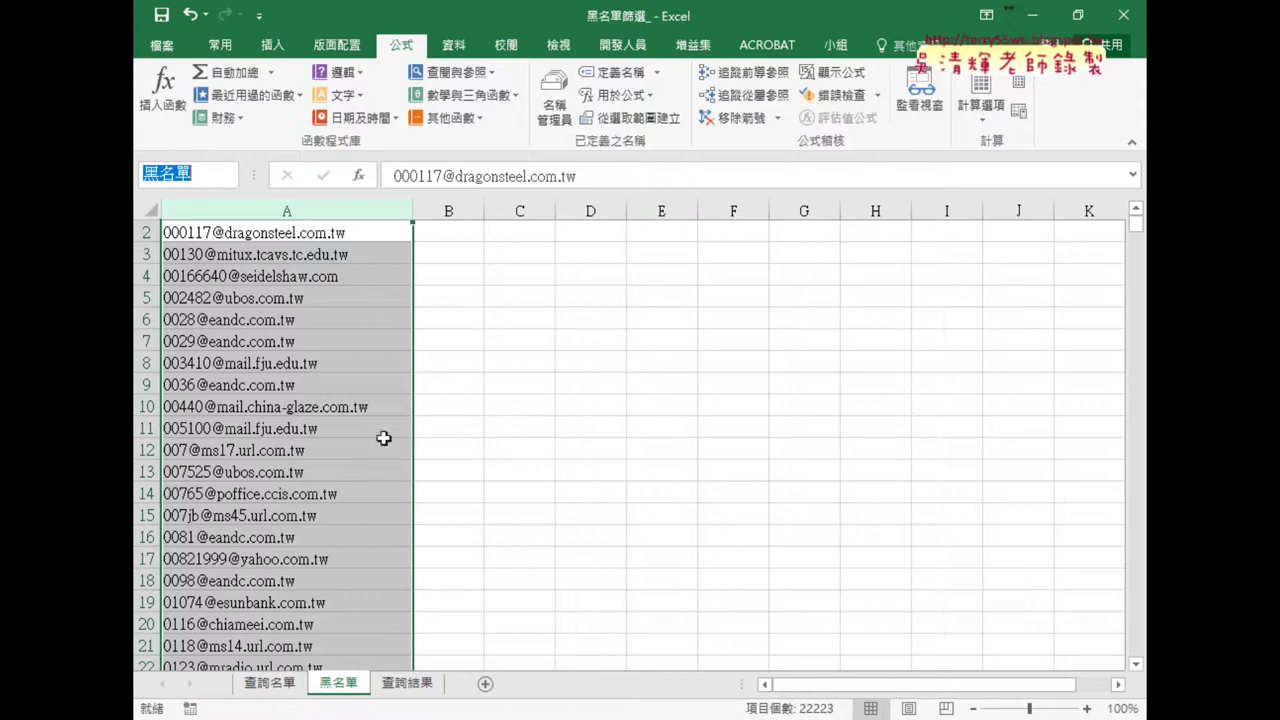
pyautogui.click(278, 684)
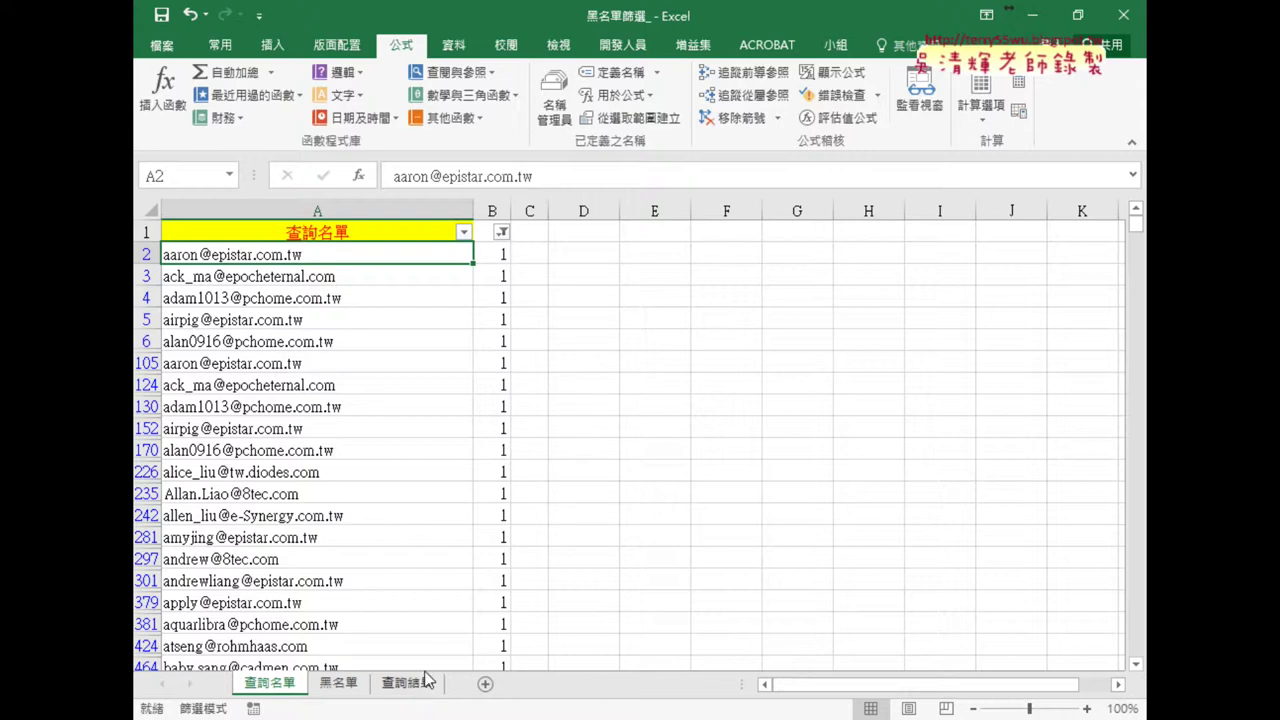
pyautogui.click(489, 231)
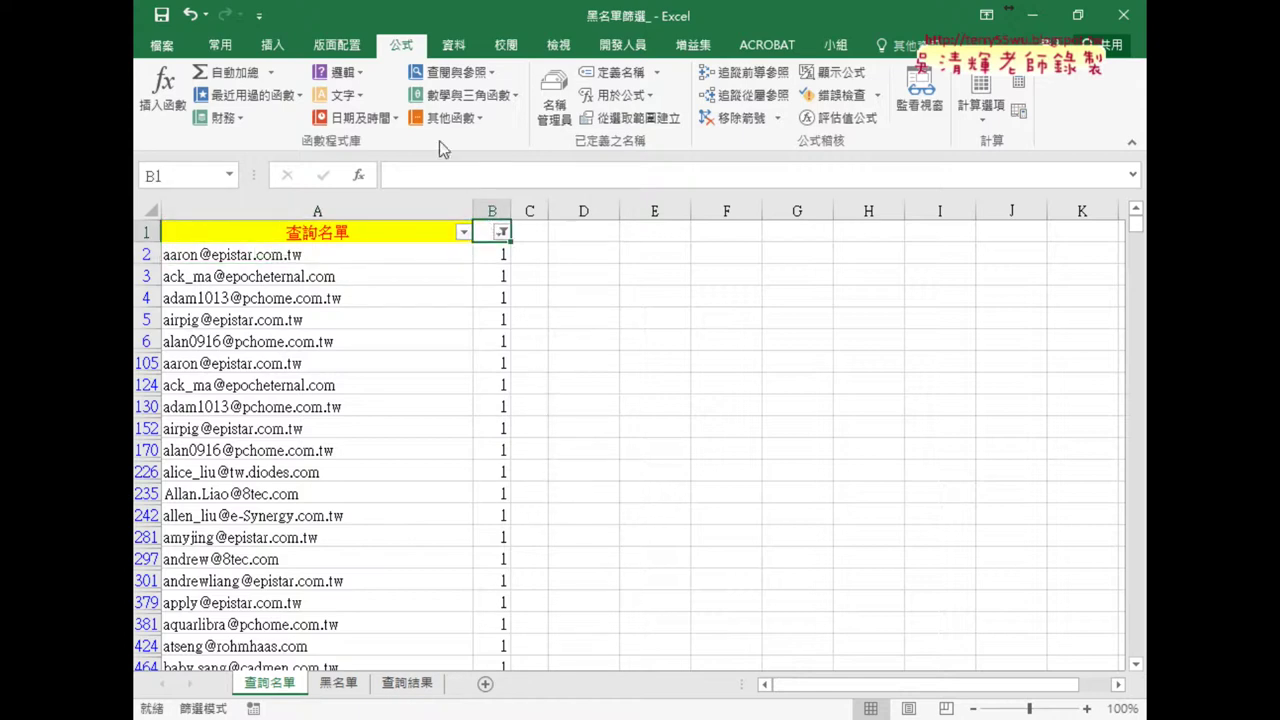
# Step: Turn off the 查詢名單 filter and inspect the COUNTIF formula in B2
pyautogui.click(453, 45)
pyautogui.click(607, 100)
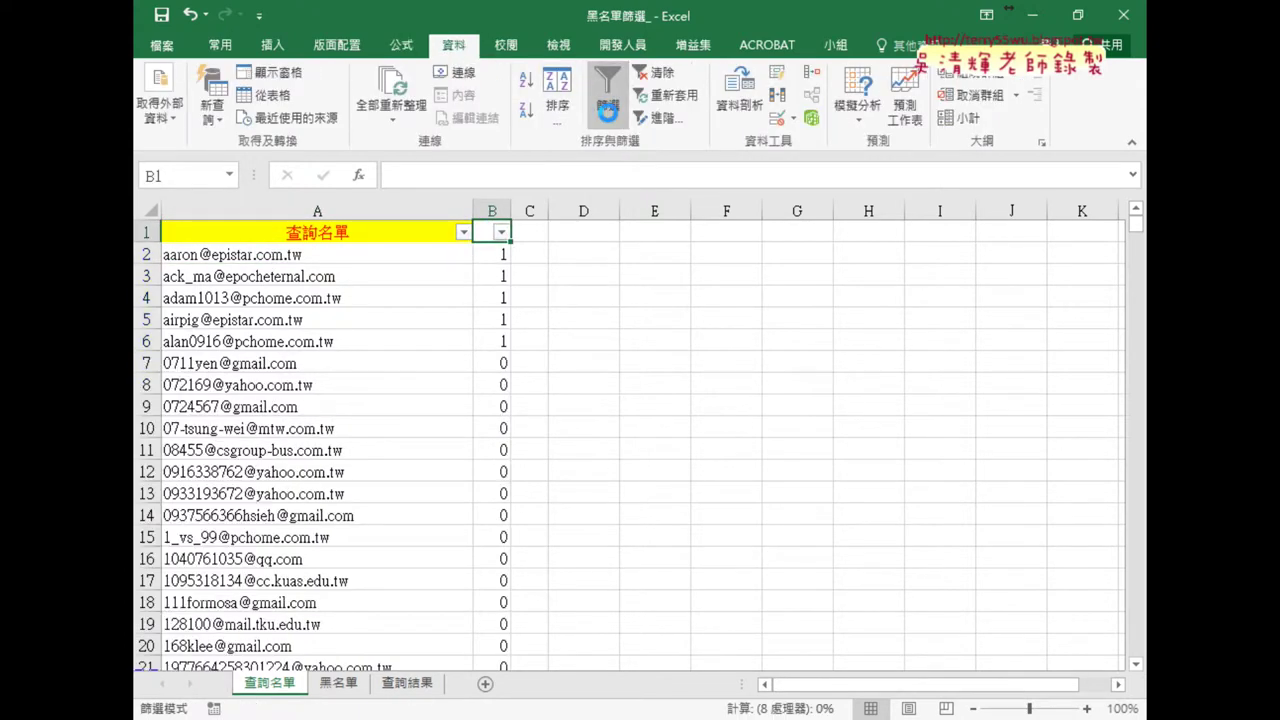
pyautogui.click(494, 255)
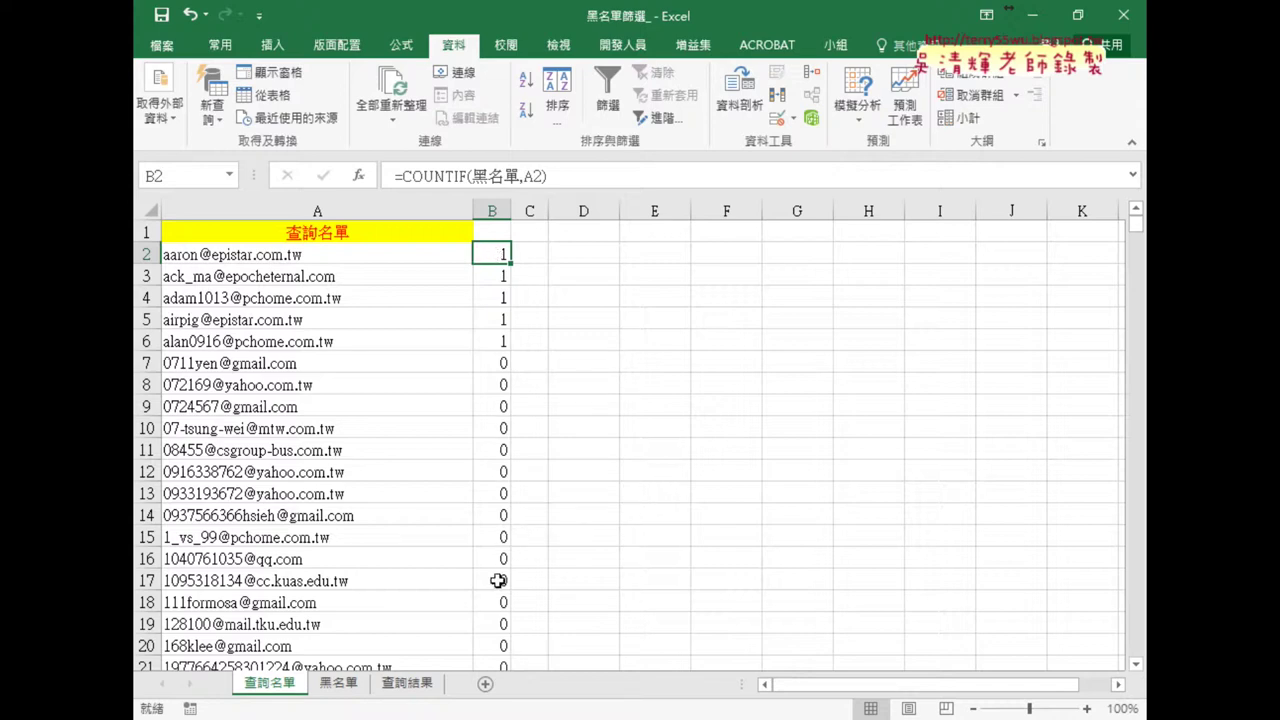
# Step: Check the 查詢結果 and 查詢名單 sheets, ending back on 查詢結果
pyautogui.click(404, 684)
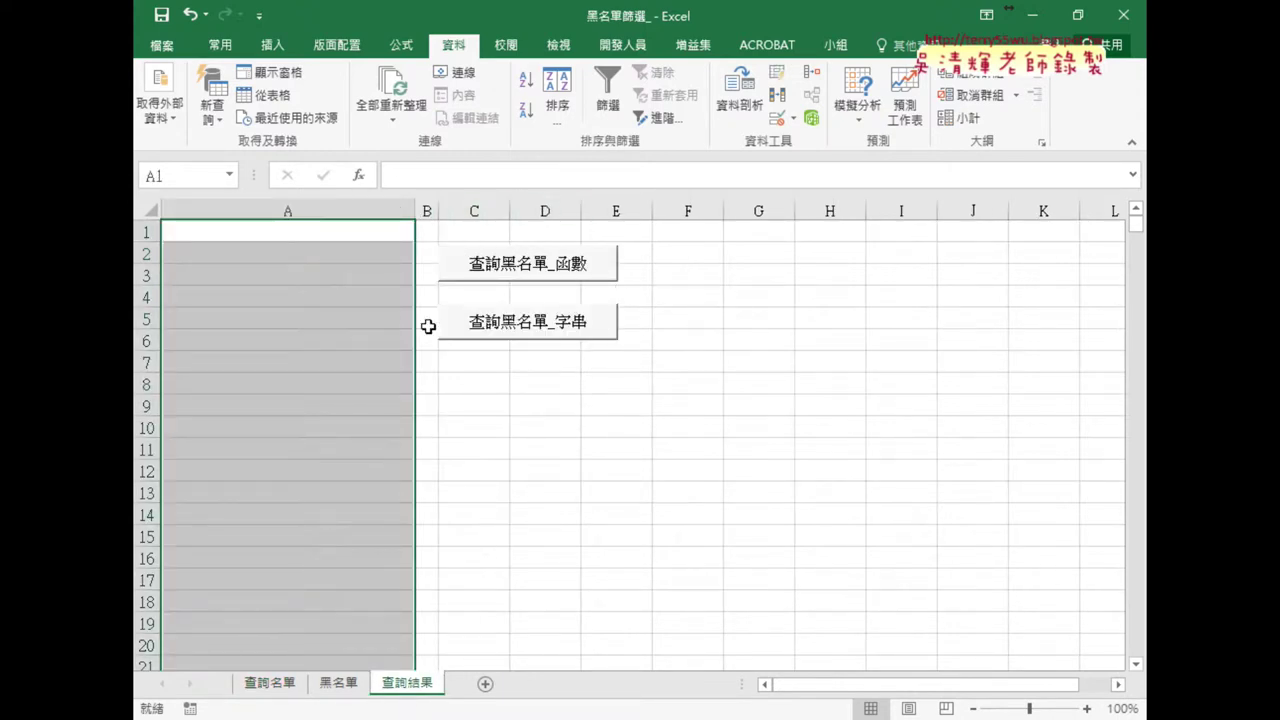
pyautogui.click(560, 370)
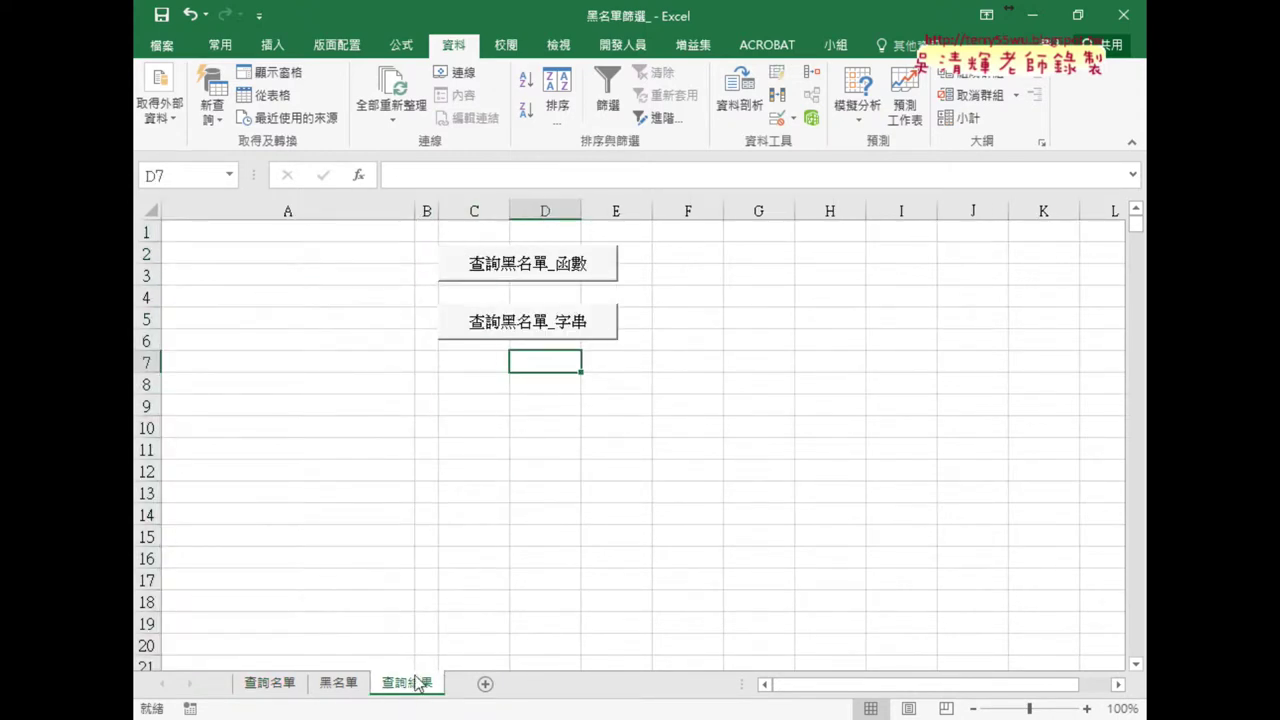
pyautogui.click(272, 688)
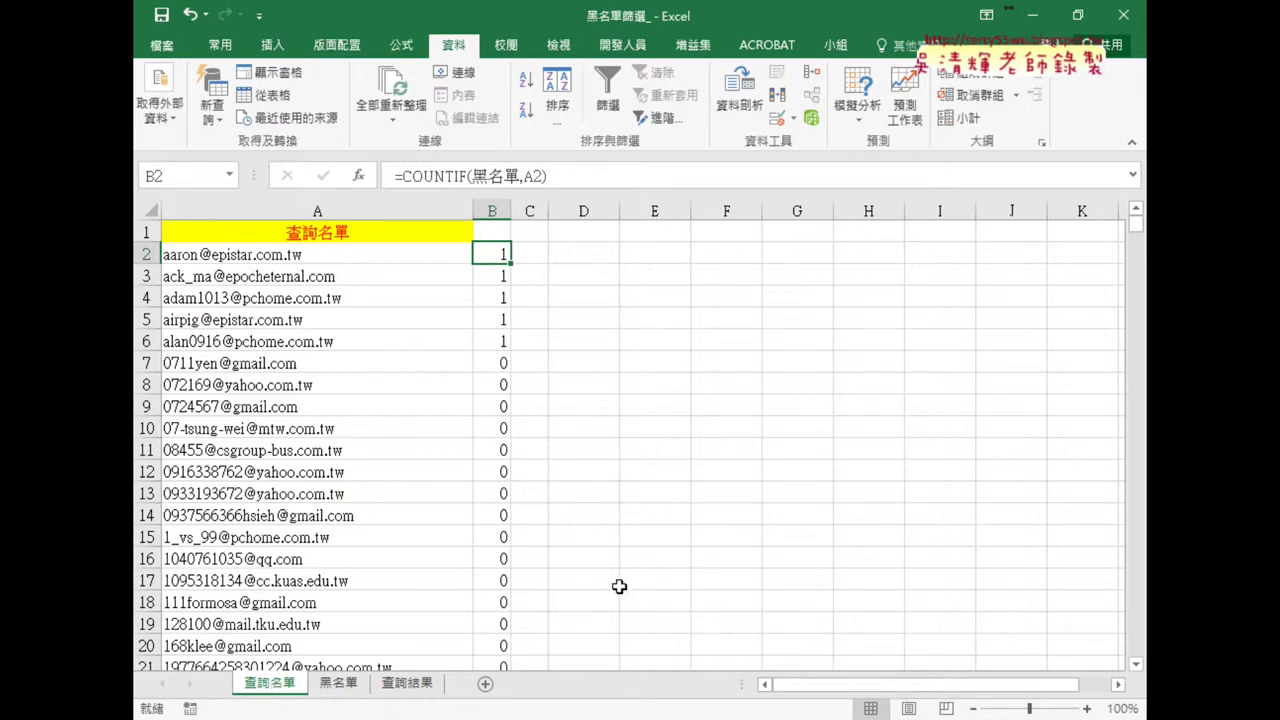
pyautogui.click(418, 686)
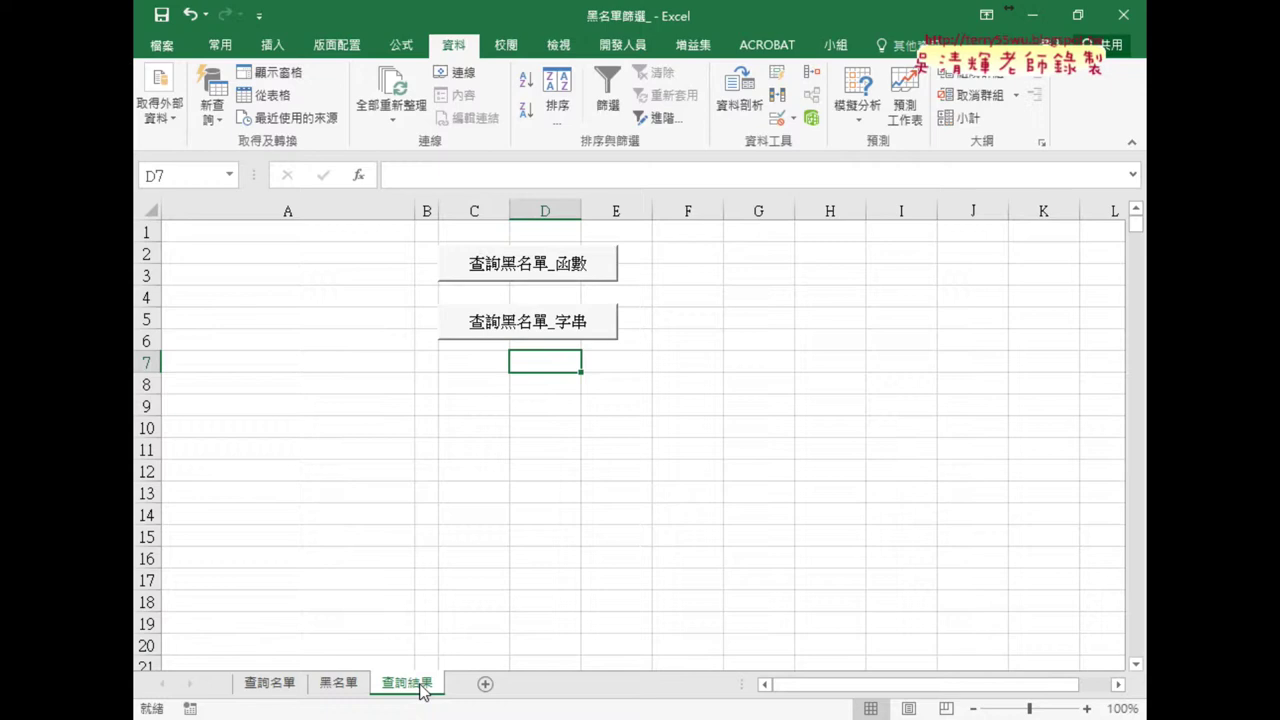
# Step: Start recording macro 黑名單篩選, replacing the existing one, and switch to 查詢名單
pyautogui.click(636, 50)
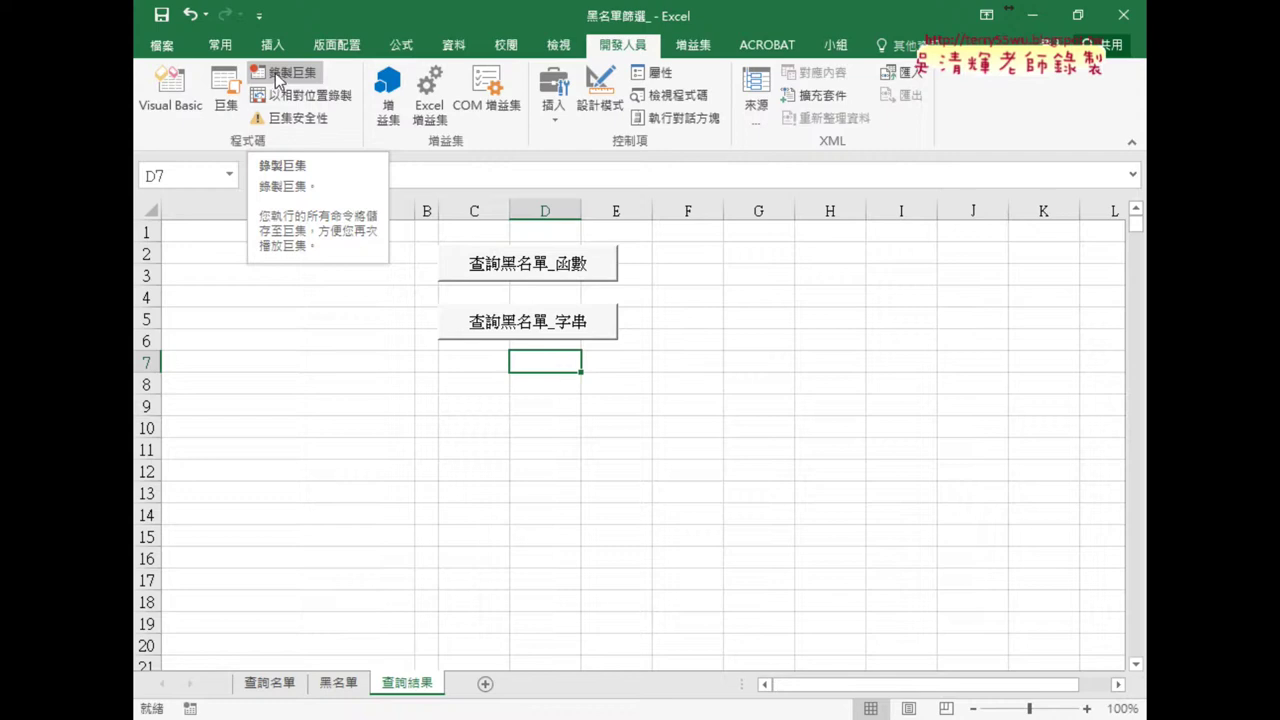
pyautogui.click(278, 80)
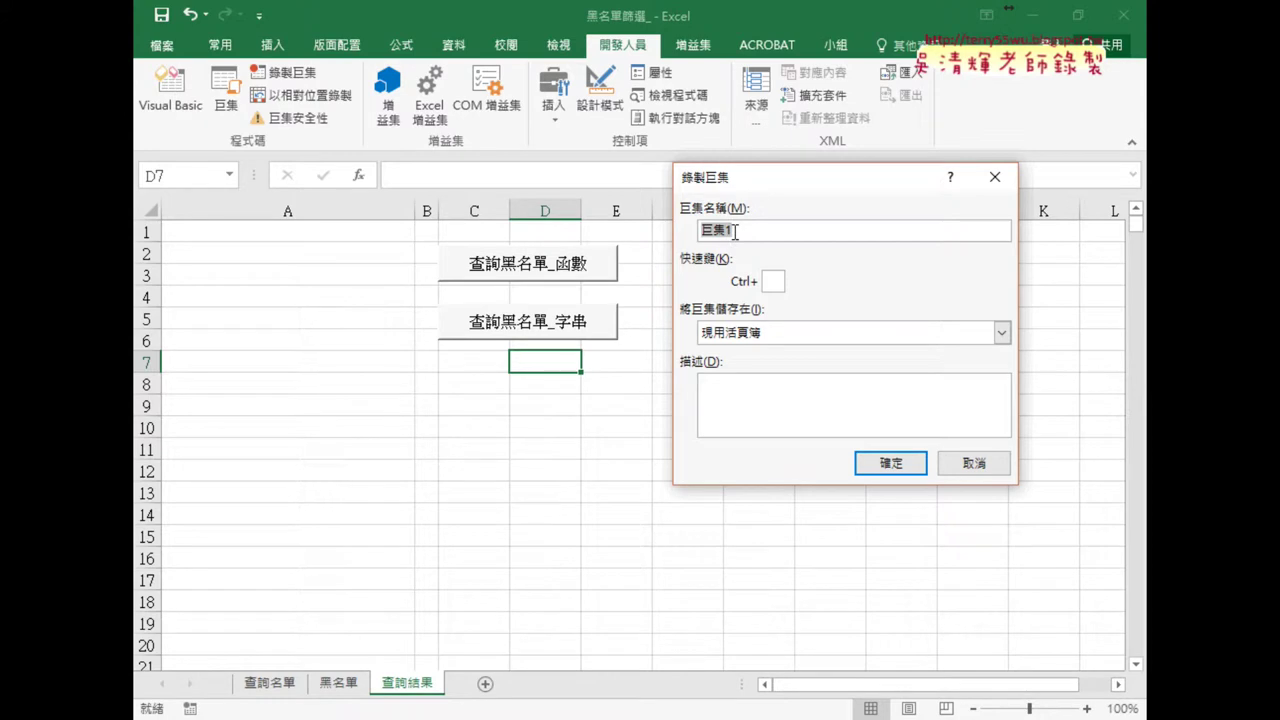
pyautogui.write('黑名')
pyautogui.write('單篩')
pyautogui.write('選')
pyautogui.click(896, 470)
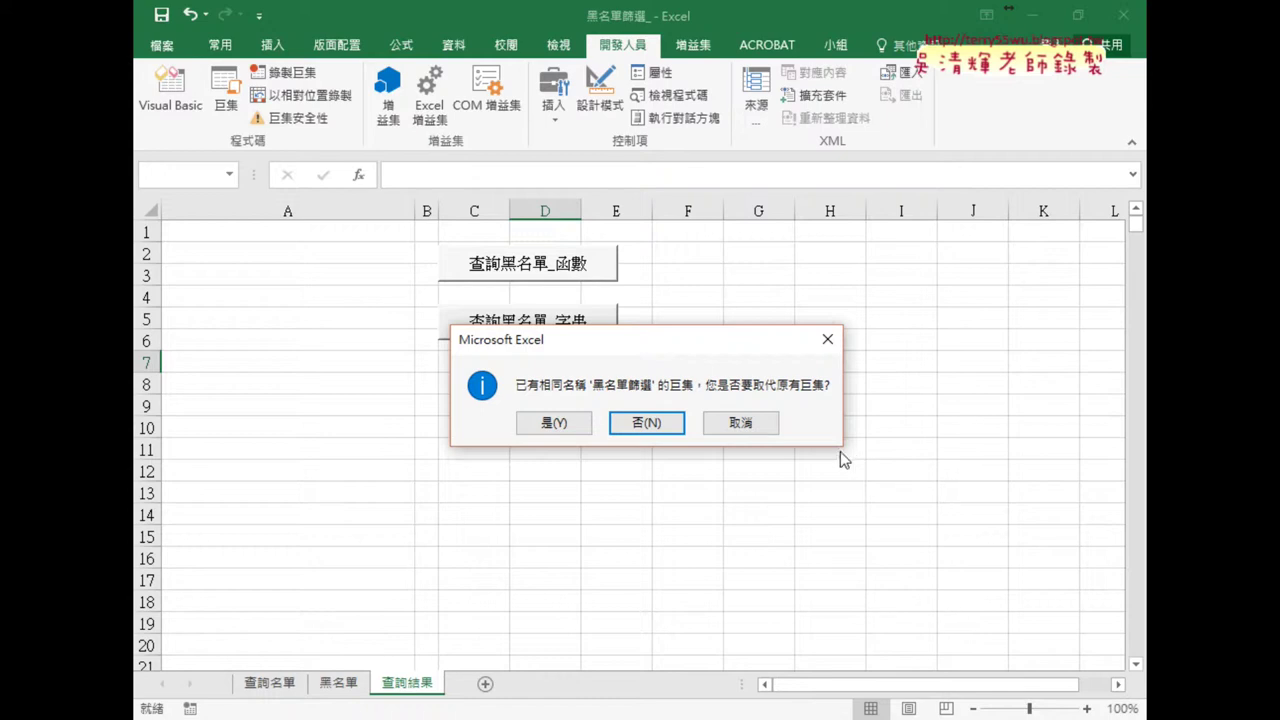
pyautogui.click(545, 428)
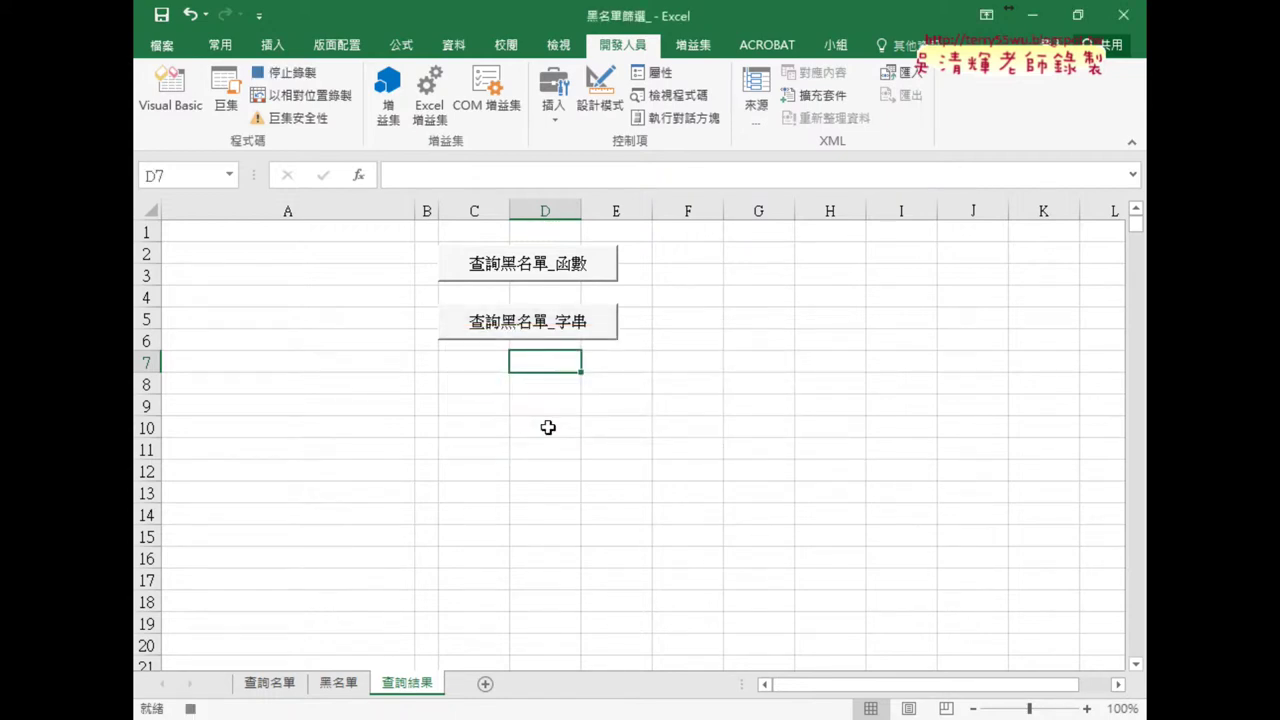
pyautogui.click(268, 686)
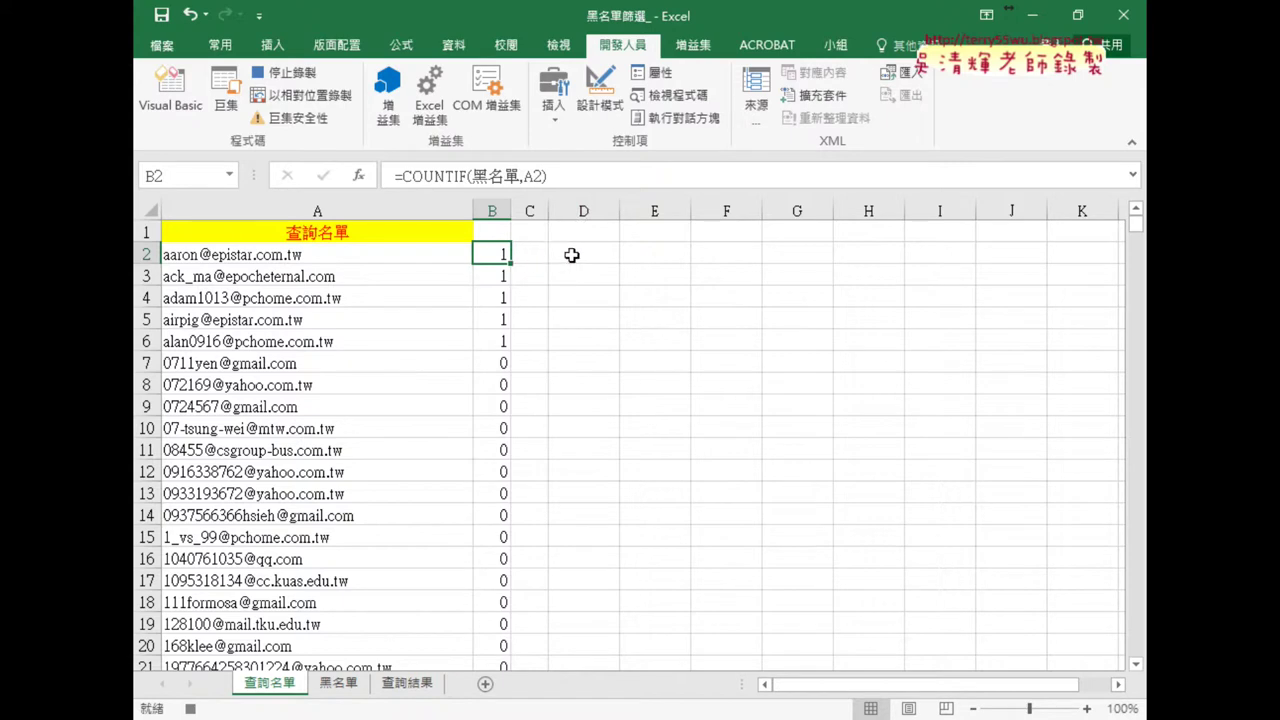
# Step: Re-enter the COUNTIF formula in B2 and fill it down the list
pyautogui.click(568, 254)
pyautogui.click(490, 254)
pyautogui.click(440, 176)
pyautogui.click(324, 176)
pyautogui.doubleClick(511, 262)
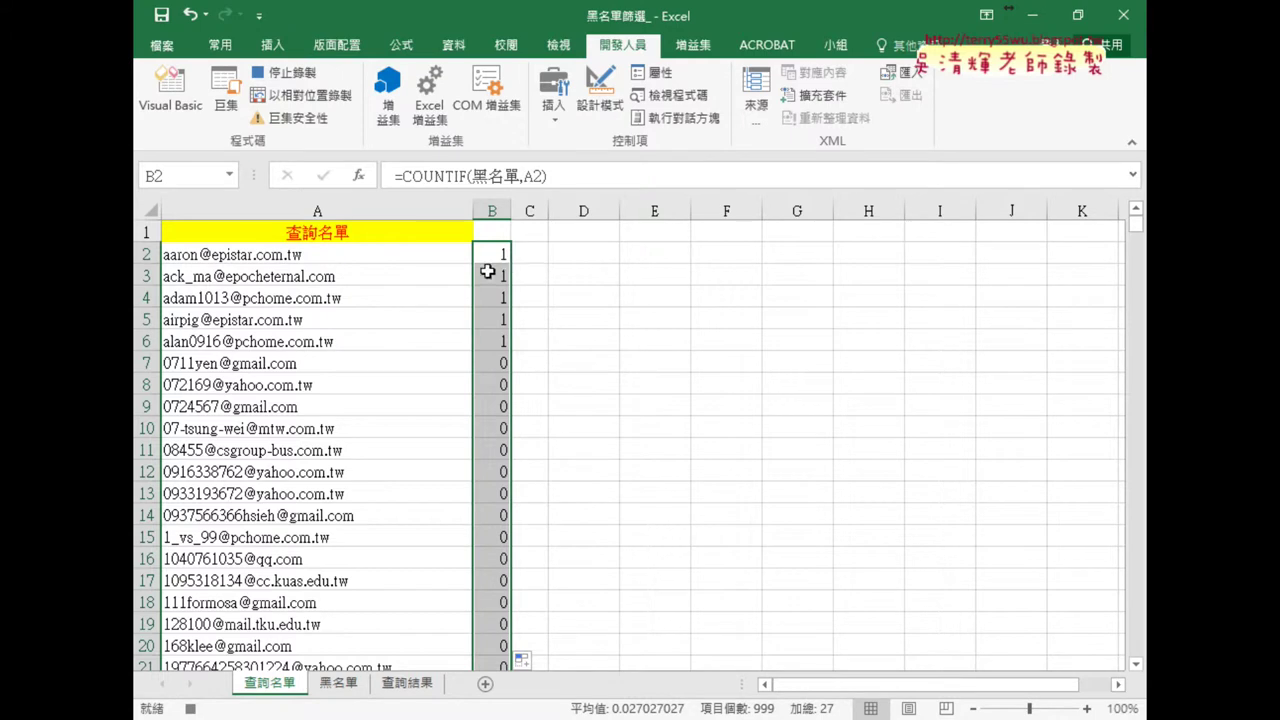
# Step: Filter column B to show only value 1 and select the filtered emails from A2 down
pyautogui.click(493, 233)
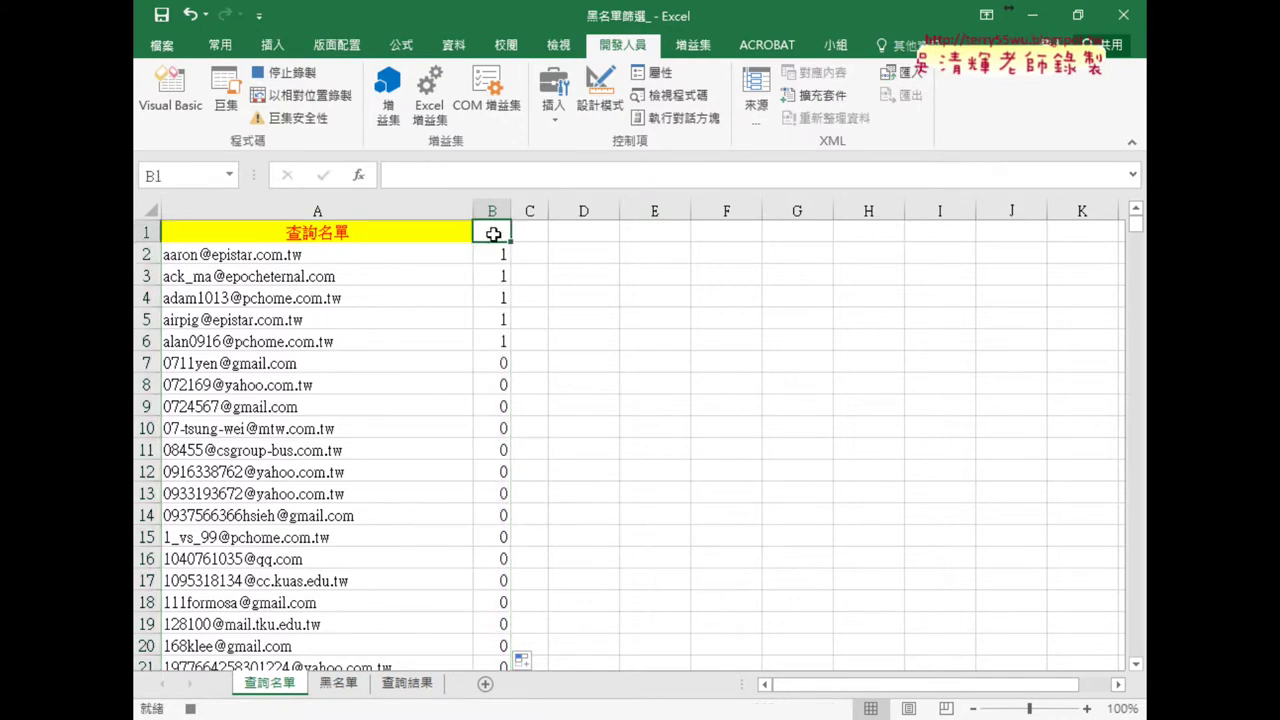
pyautogui.click(453, 45)
pyautogui.click(612, 110)
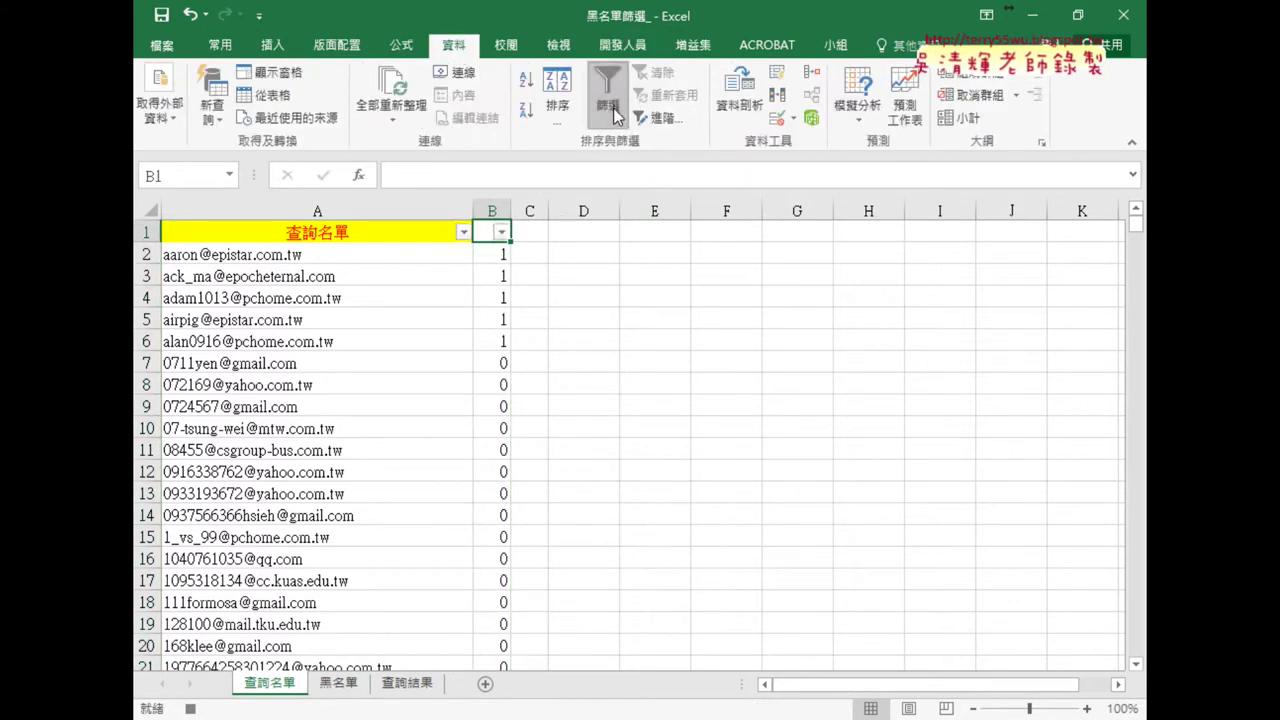
pyautogui.click(500, 232)
pyautogui.click(304, 424)
pyautogui.click(305, 450)
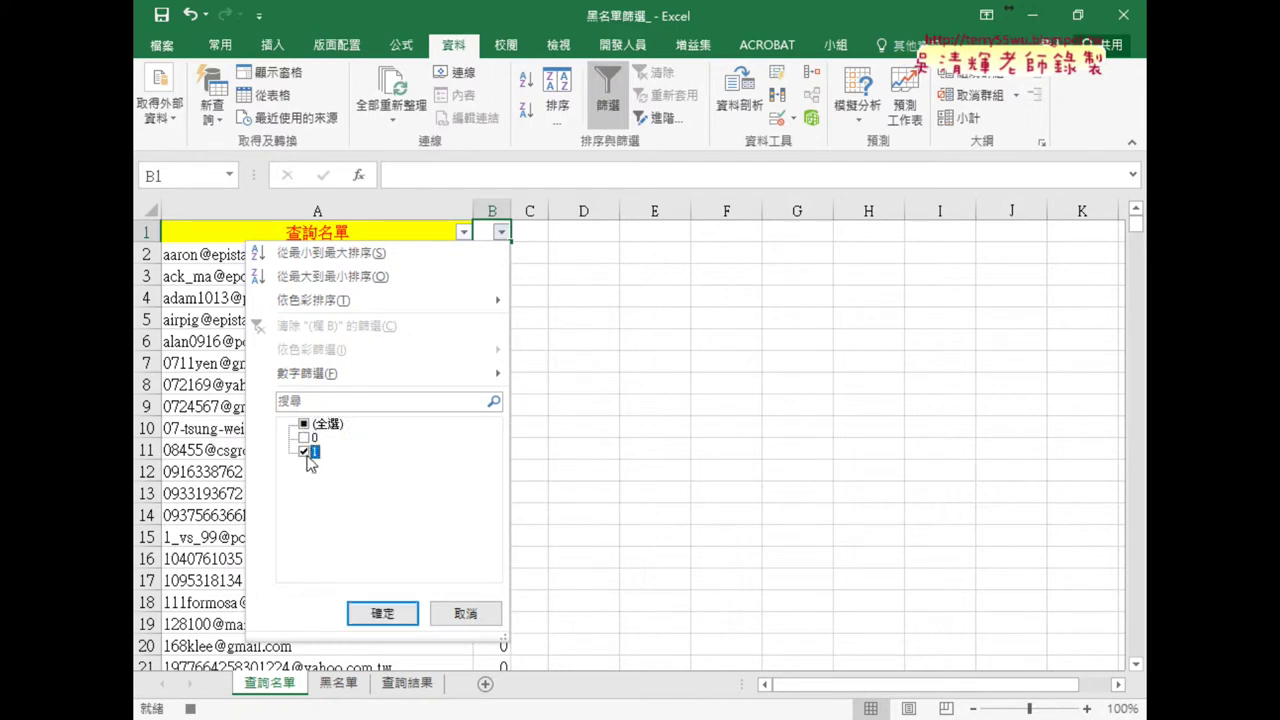
pyautogui.click(385, 613)
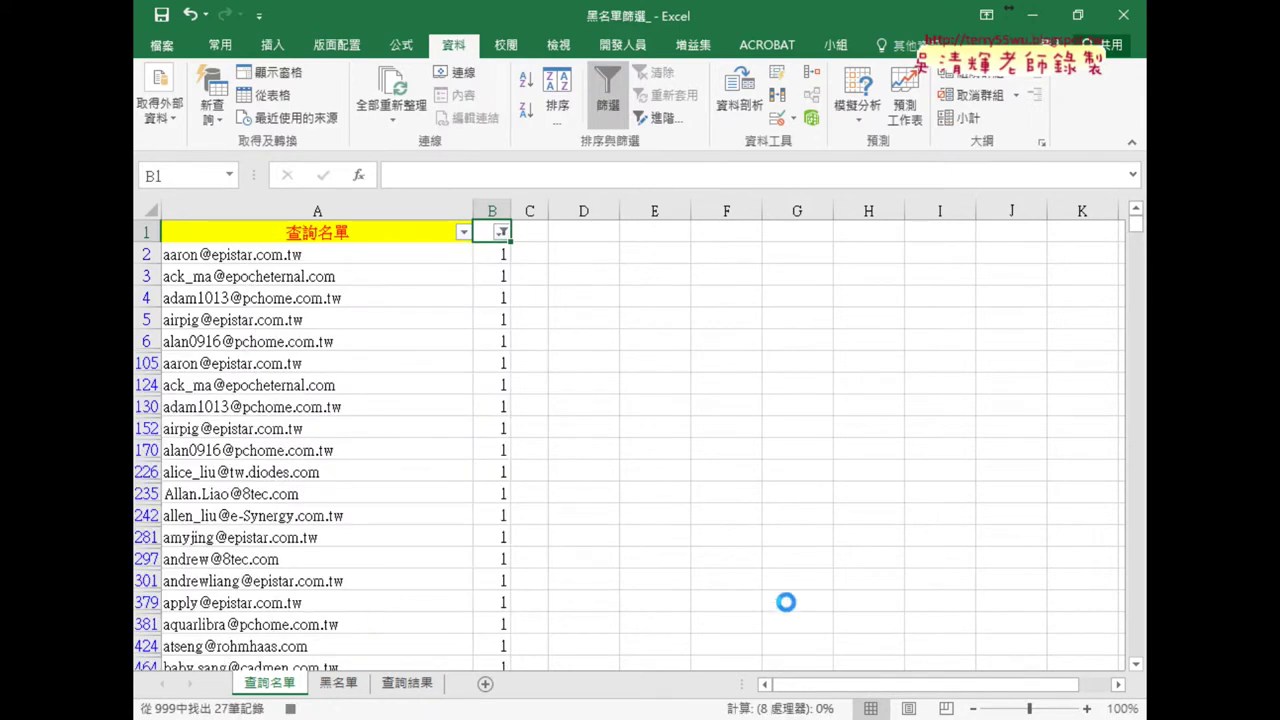
pyautogui.click(378, 254)
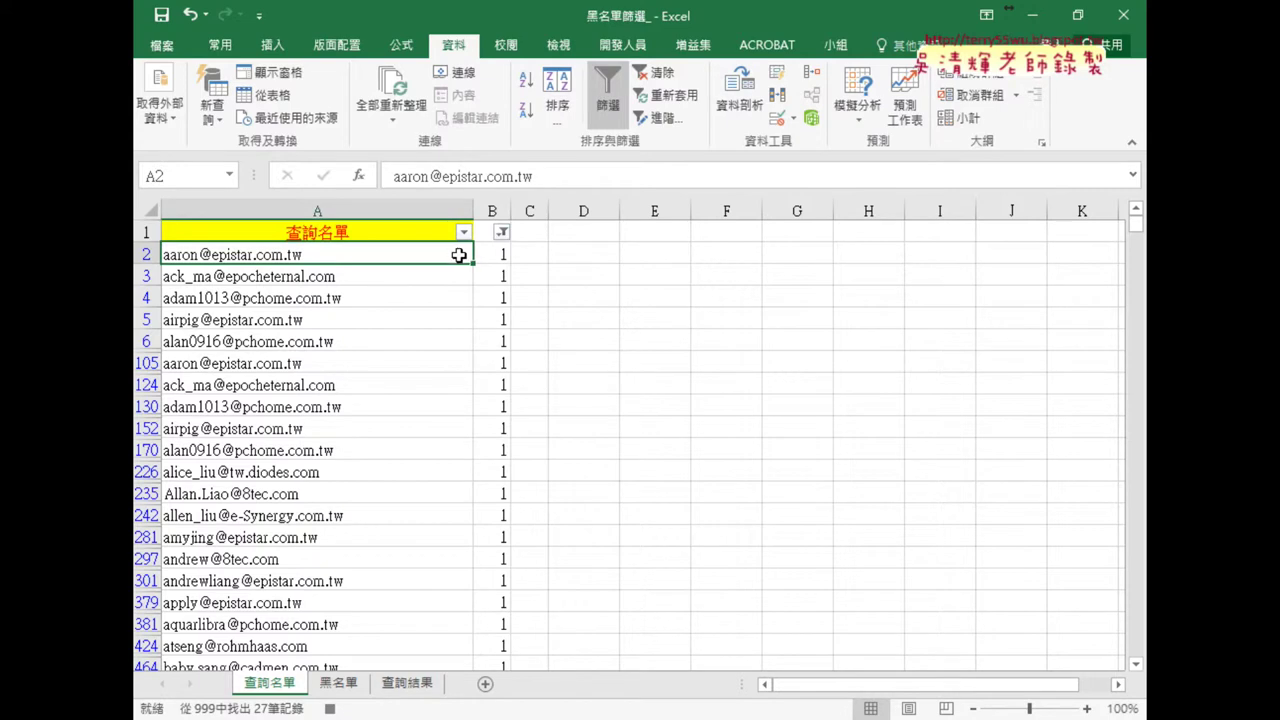
pyautogui.hotkey('ctrl', 'shift', 'Down')
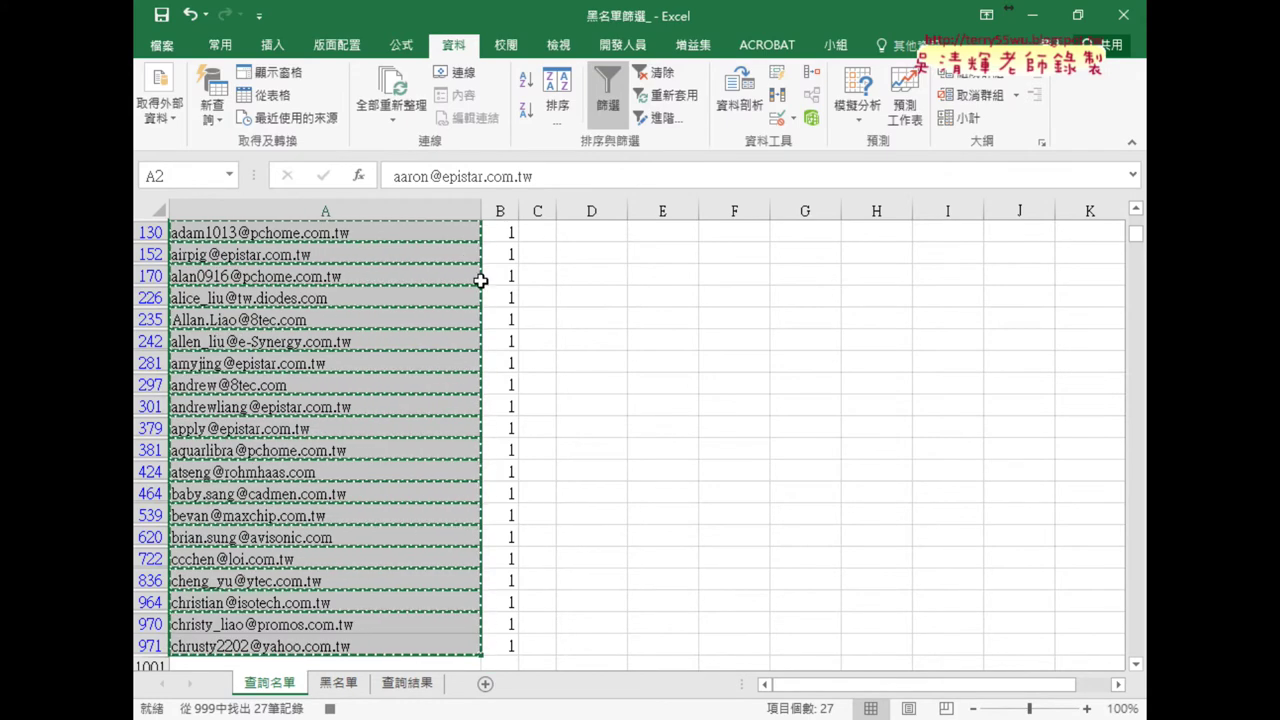
# Step: Paste the 27 copied emails into the 查詢結果 sheet starting at A1
pyautogui.click(405, 683)
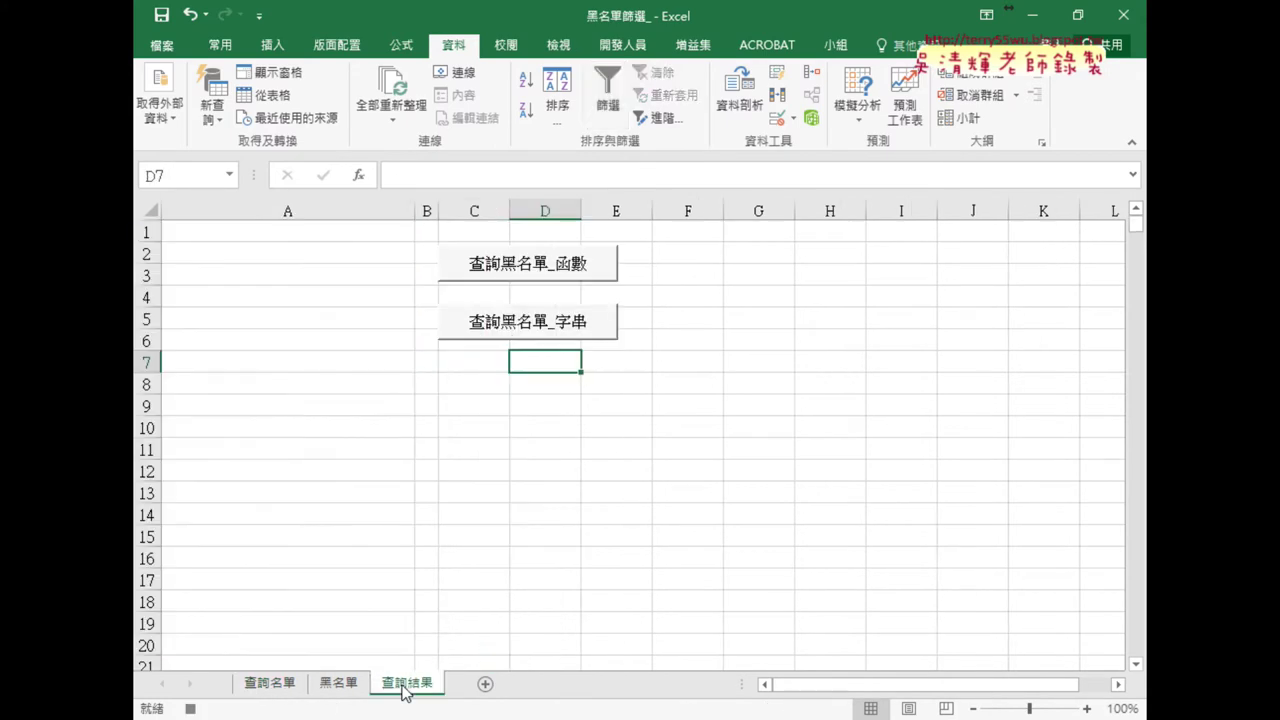
pyautogui.click(322, 228)
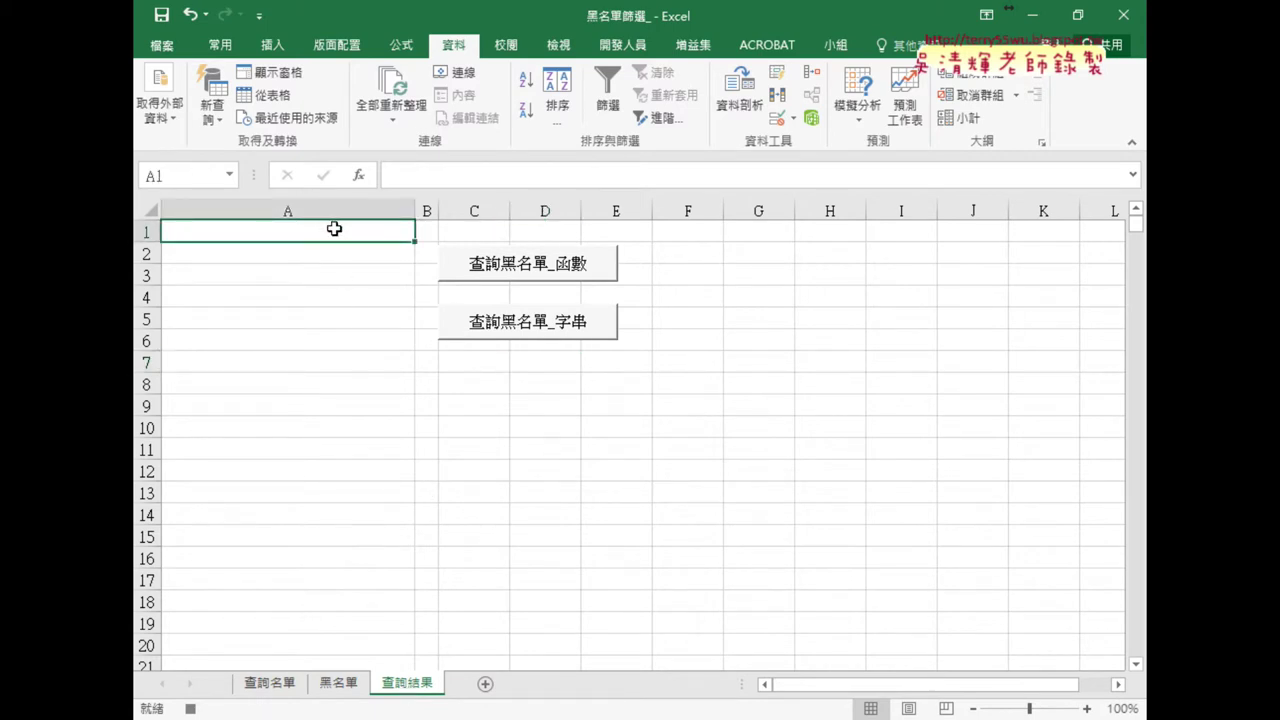
pyautogui.hotkey('ctrl', 'v')
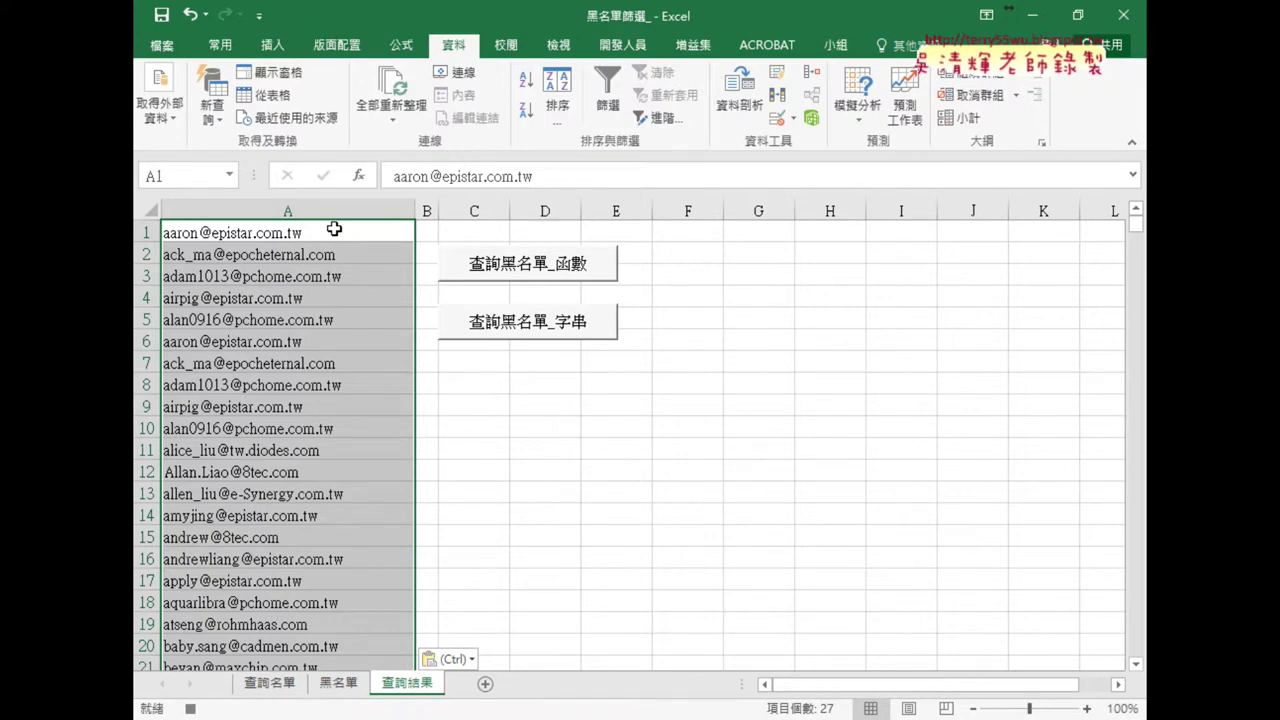
pyautogui.click(626, 46)
# Step: Stop recording and open the 黑名單篩選 macro's code in the VBA editor
pyautogui.click(290, 75)
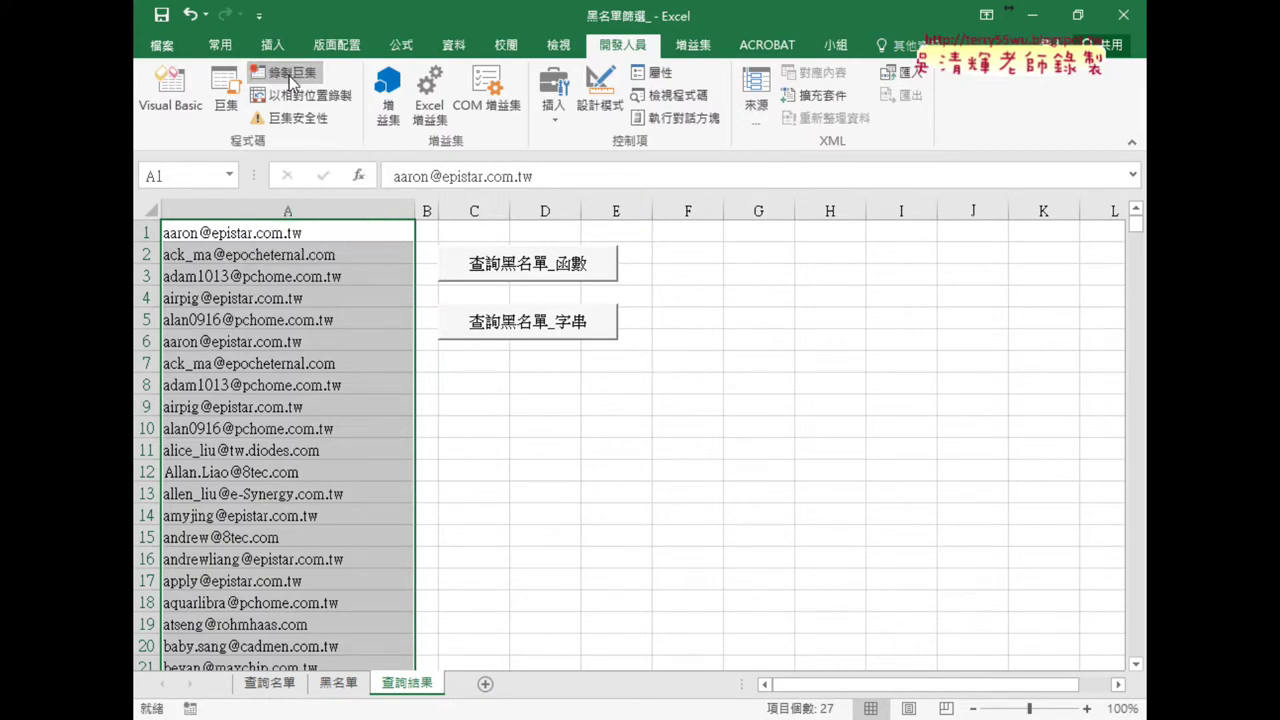
pyautogui.click(226, 105)
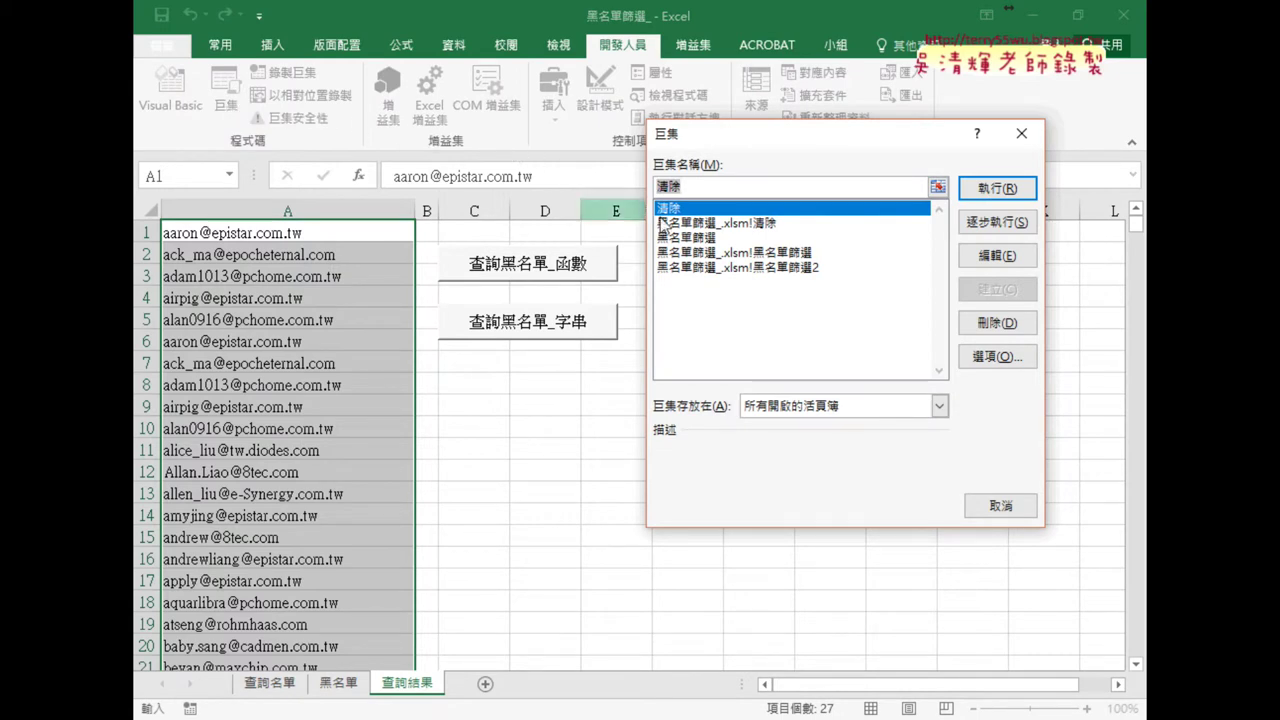
pyautogui.click(722, 238)
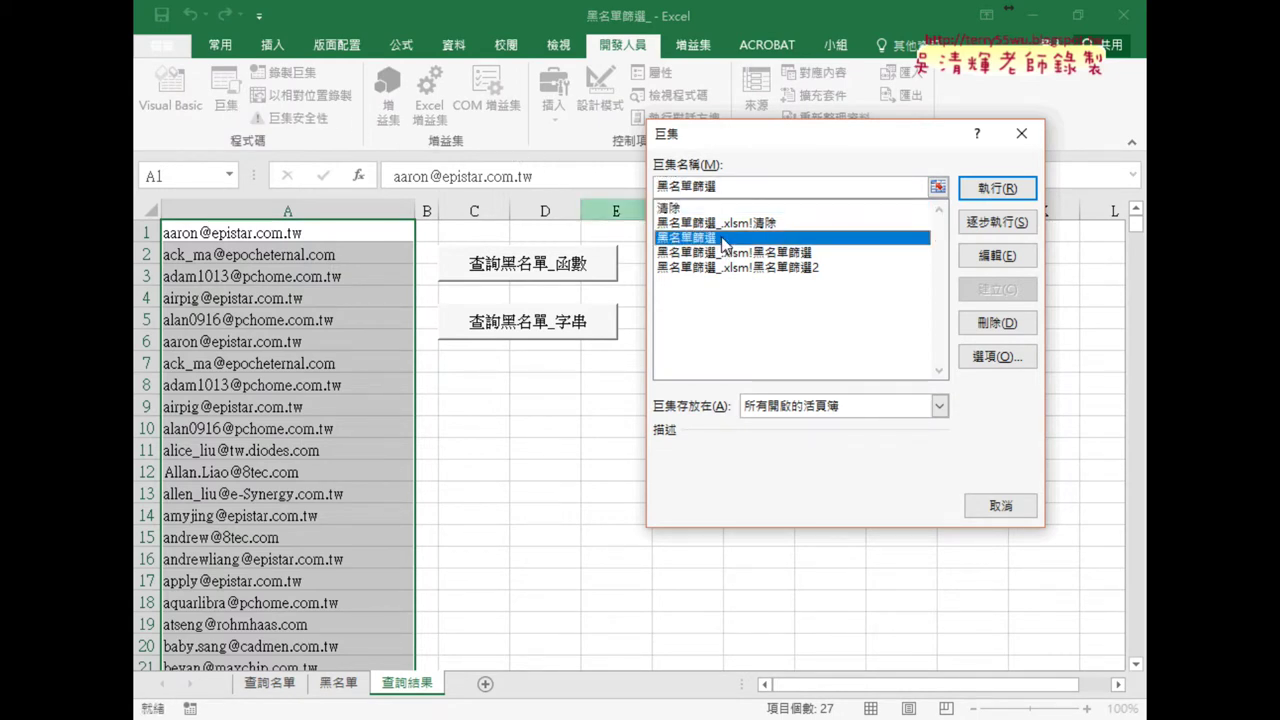
pyautogui.click(1010, 258)
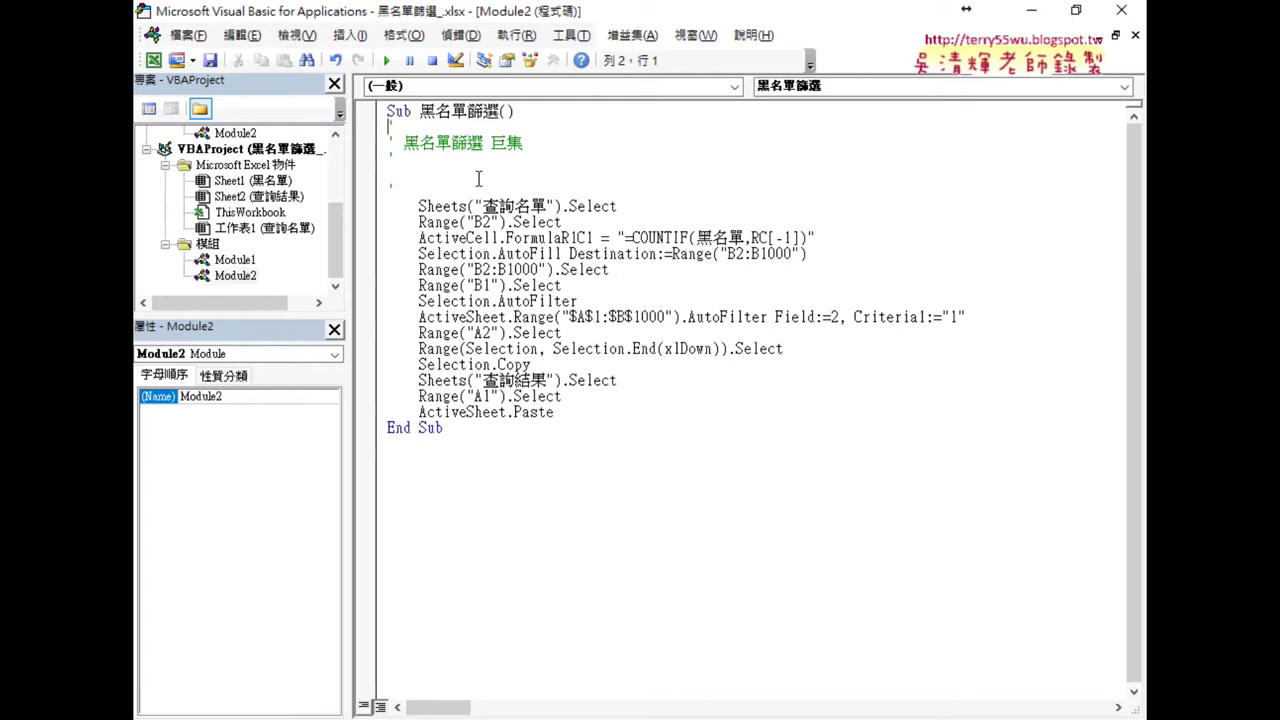
# Step: Delete the macro's header comment lines, then narrow the project pane and shrink the editor window
pyautogui.moveTo(441, 182); pyautogui.dragTo(389, 129)
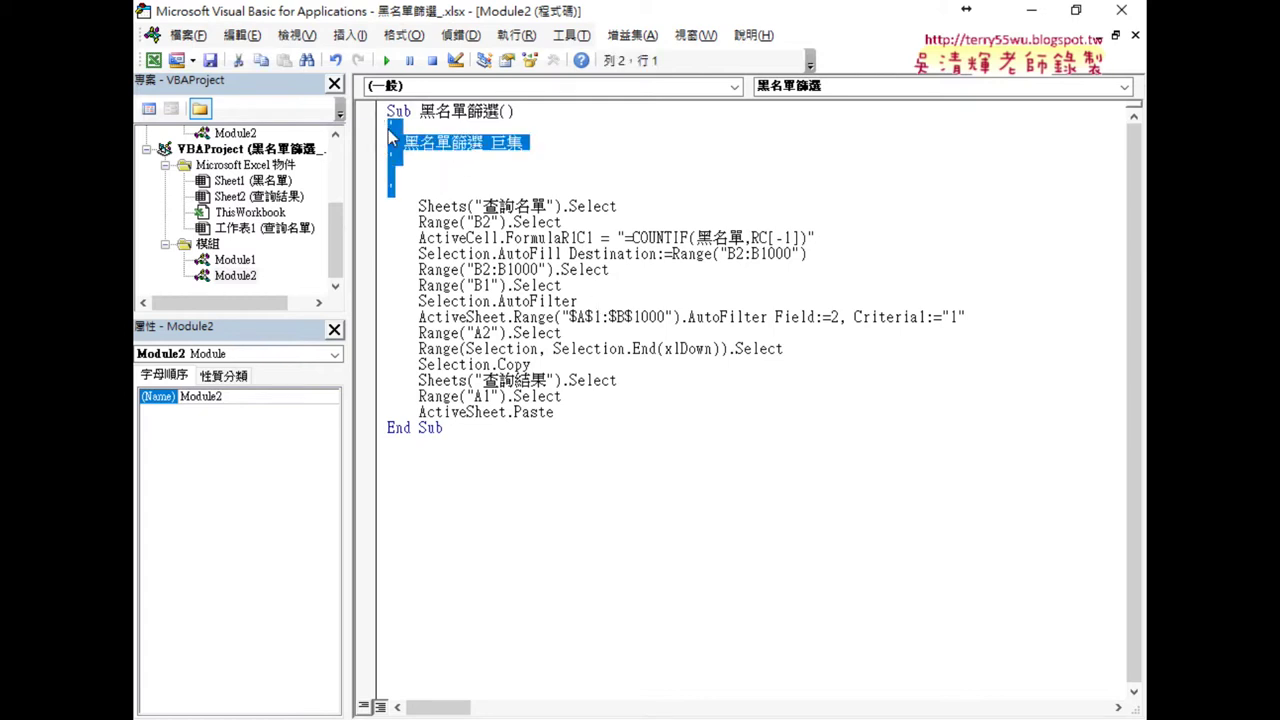
pyautogui.press('Delete')
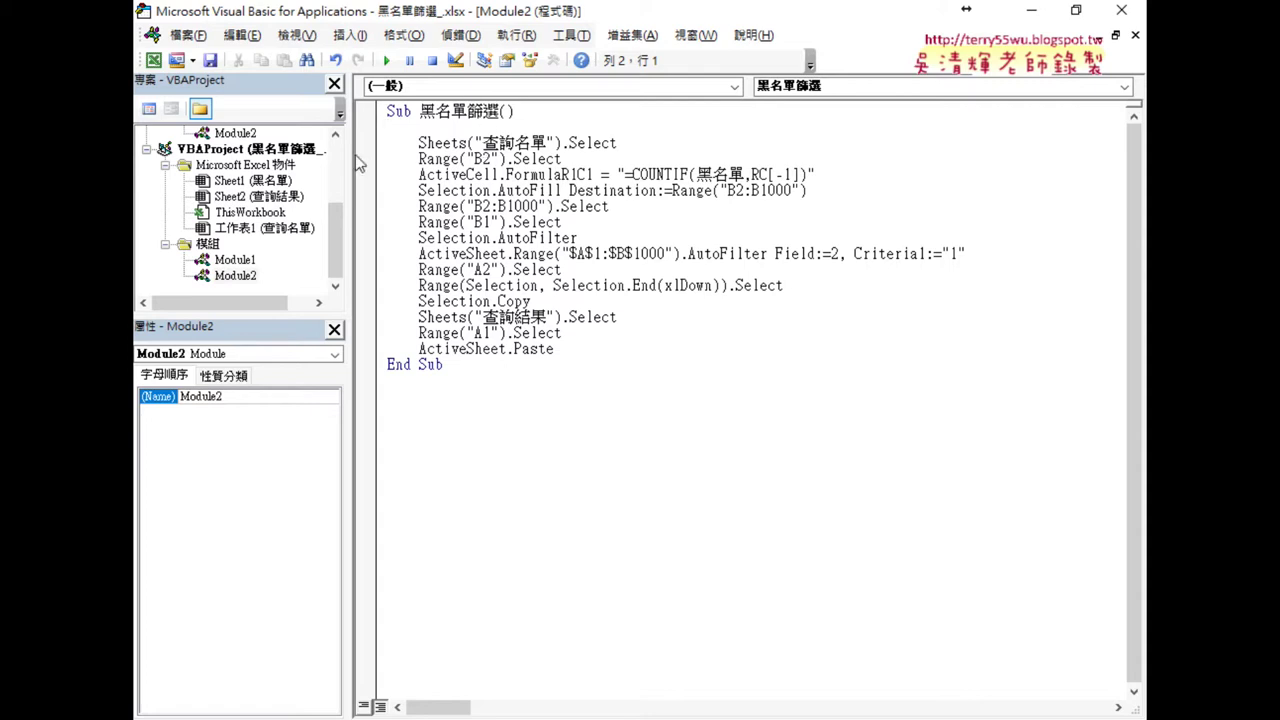
pyautogui.moveTo(345, 150); pyautogui.dragTo(282, 150)
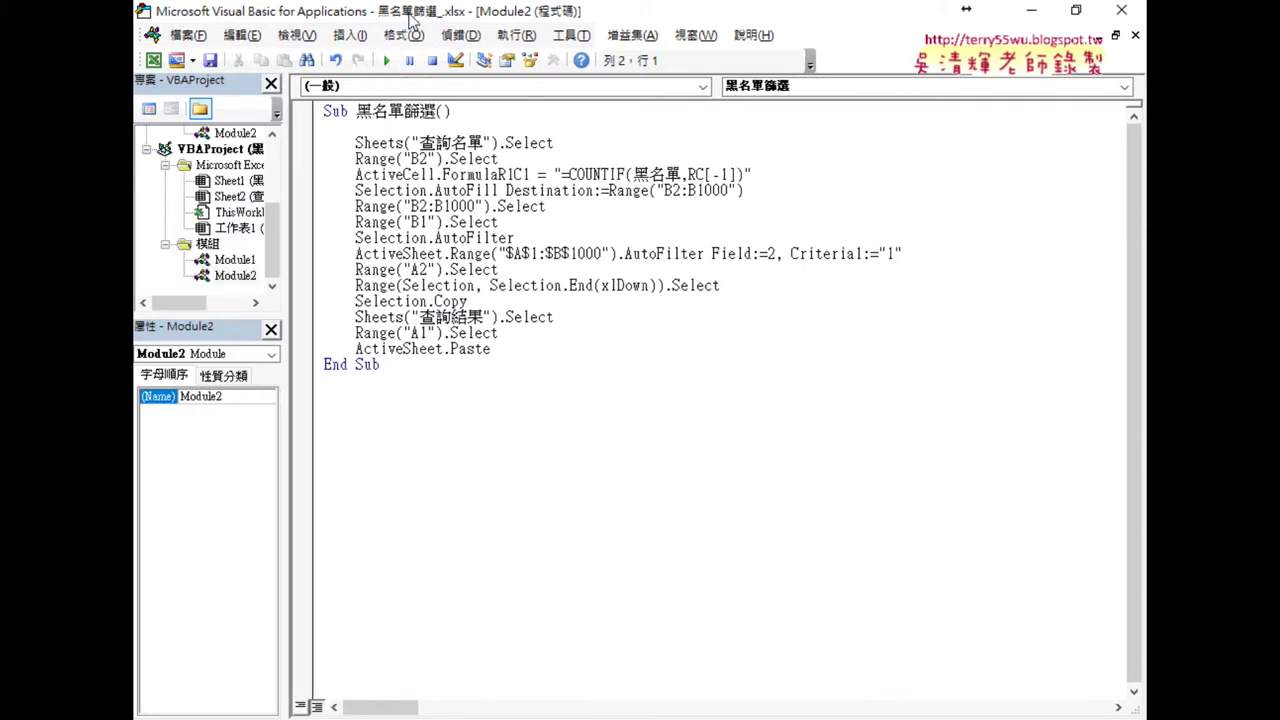
pyautogui.moveTo(415, 12); pyautogui.dragTo(620, 18)
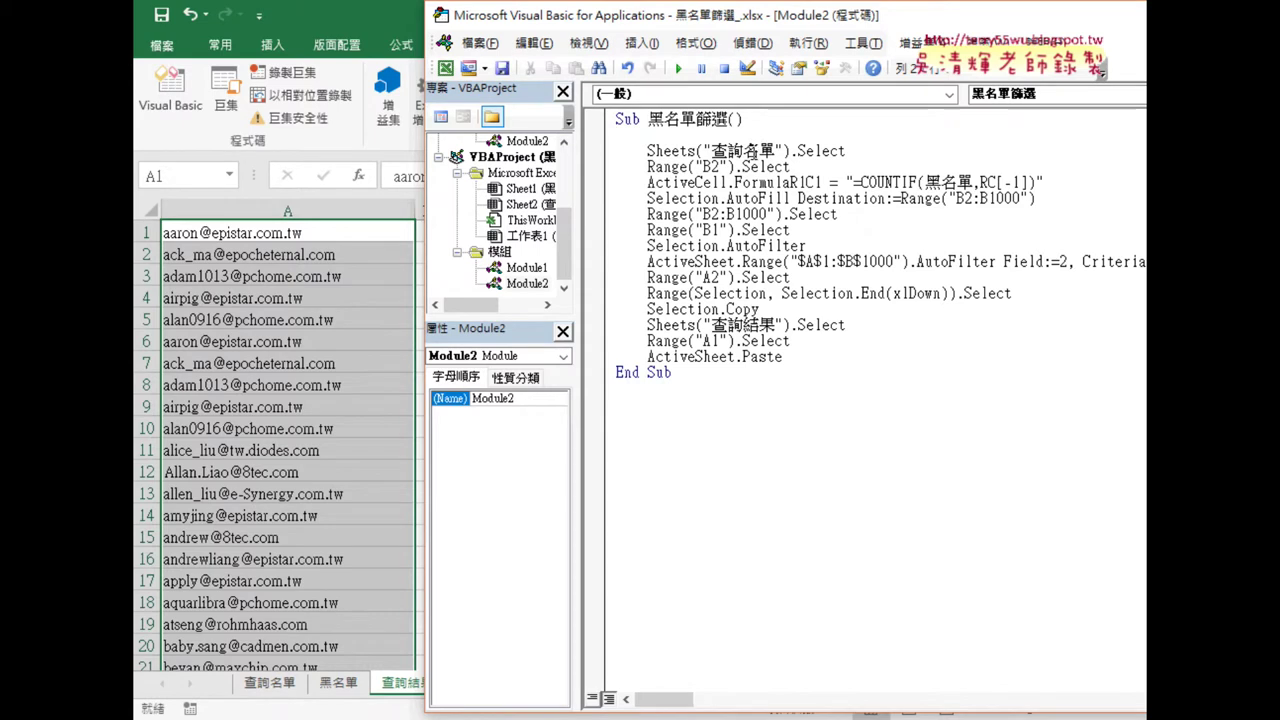
# Step: Show the filtered 查詢名單 sheet with the Module2 macro code window open alongside it
pyautogui.click(269, 682)
pyautogui.scroll(3, 568, 433)
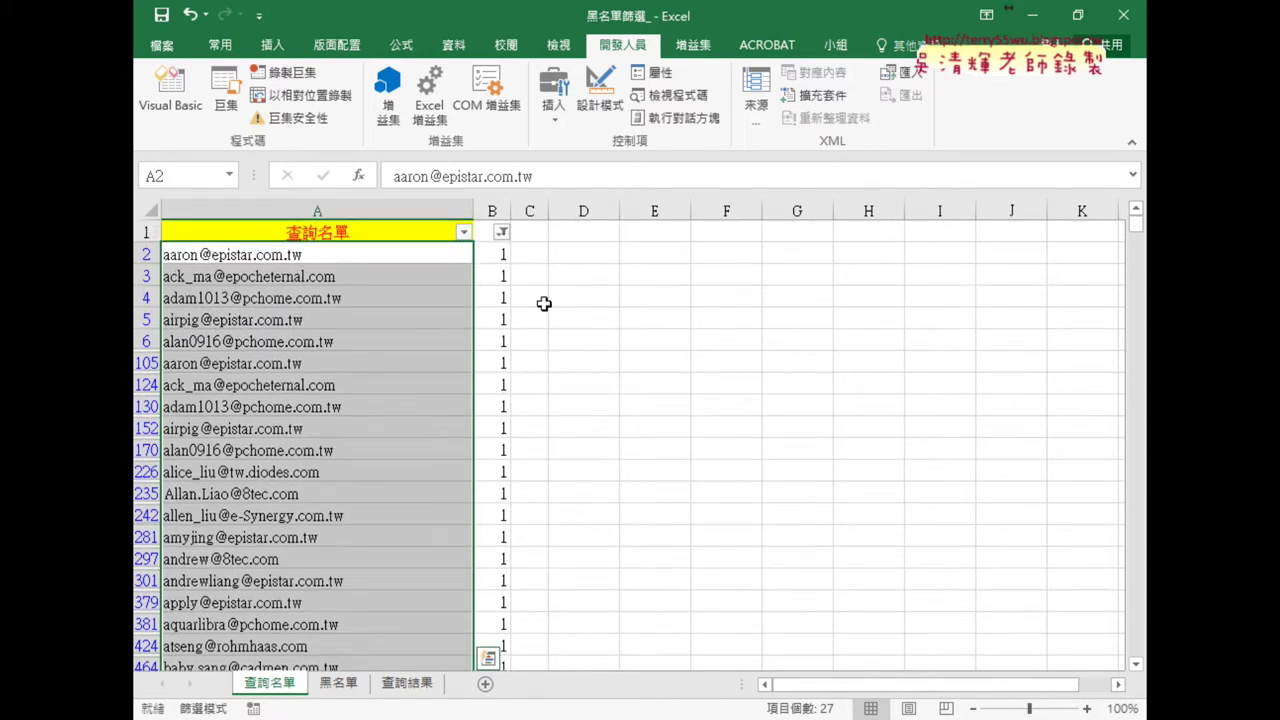
pyautogui.click(845, 648)
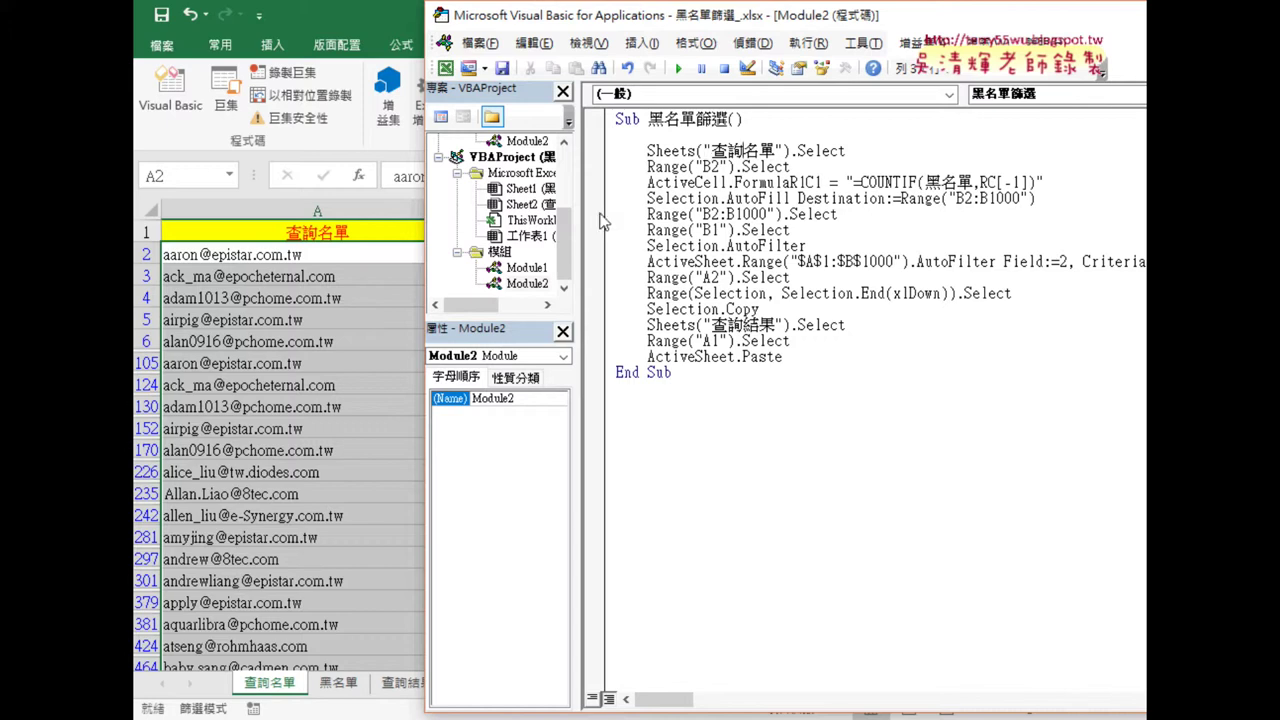
pyautogui.moveTo(620, 217)
pyautogui.mouseDown()
pyautogui.moveTo(664, 217)
pyautogui.moveTo(611, 212)
pyautogui.moveTo(615, 185)
pyautogui.moveTo(746, 178)
pyautogui.mouseUp()
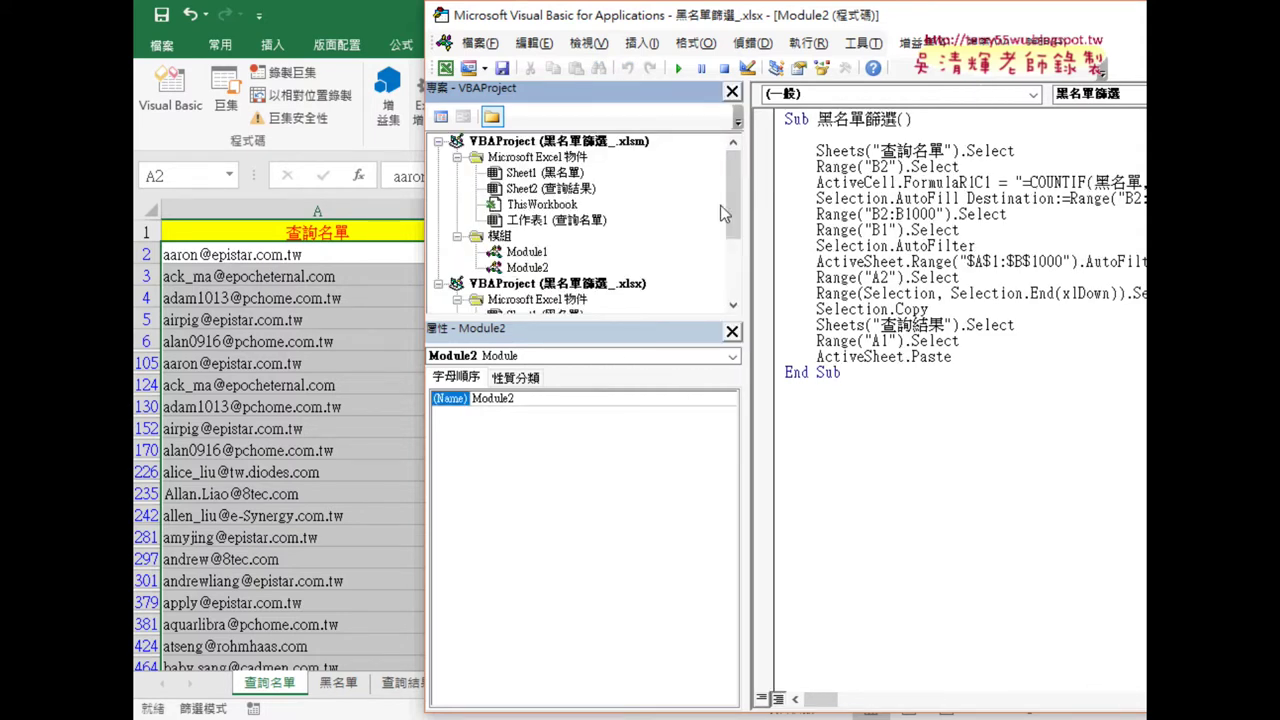
pyautogui.doubleClick(527, 267)
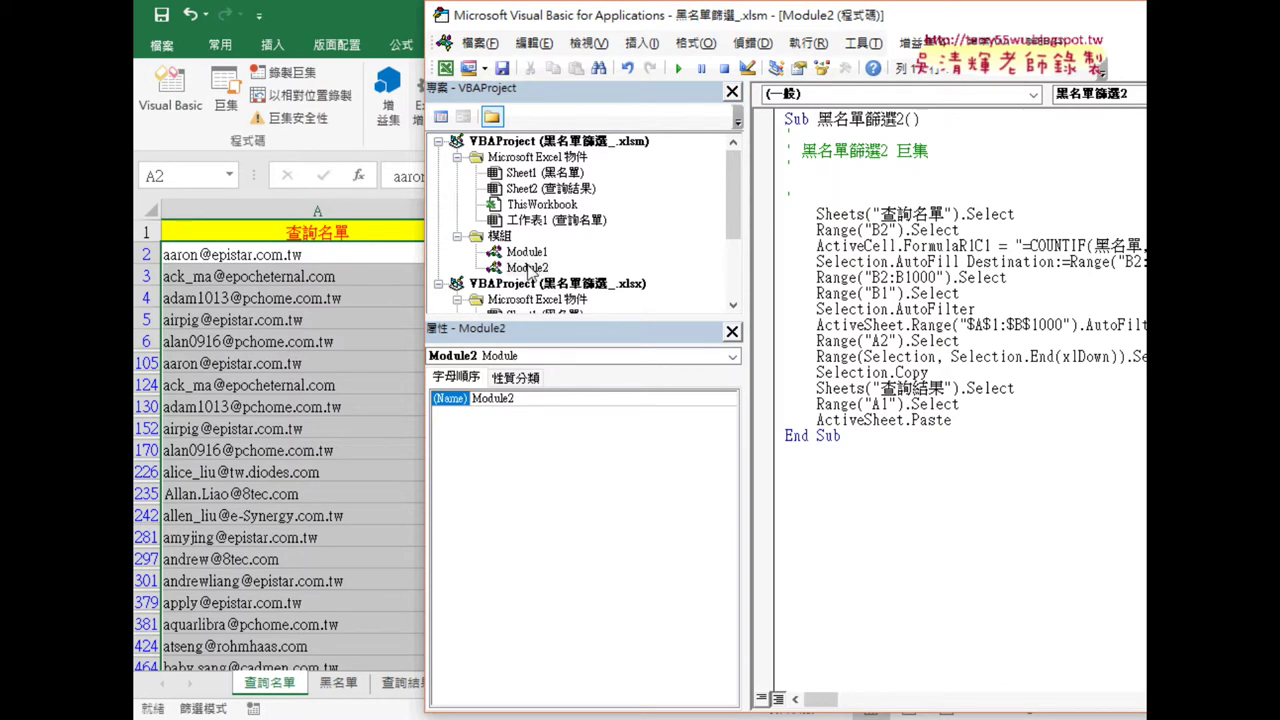
pyautogui.doubleClick(527, 252)
pyautogui.moveTo(733, 204); pyautogui.dragTo(734, 294)
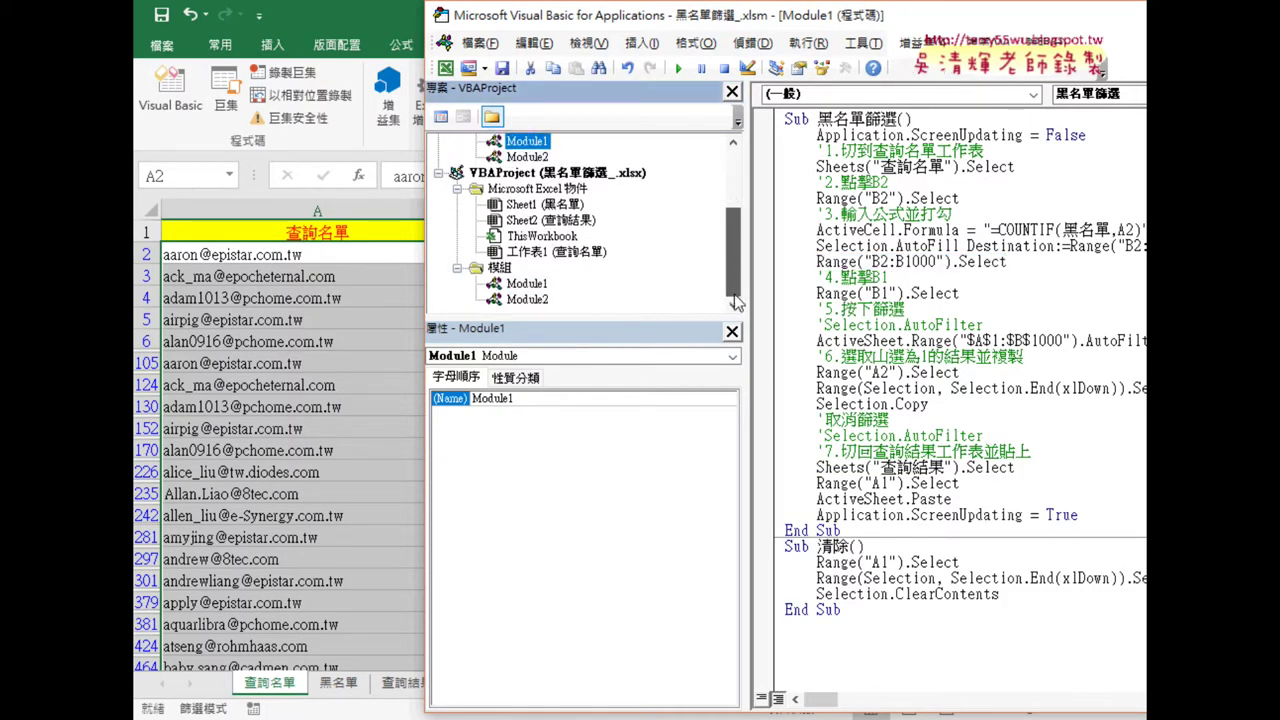
pyautogui.doubleClick(514, 303)
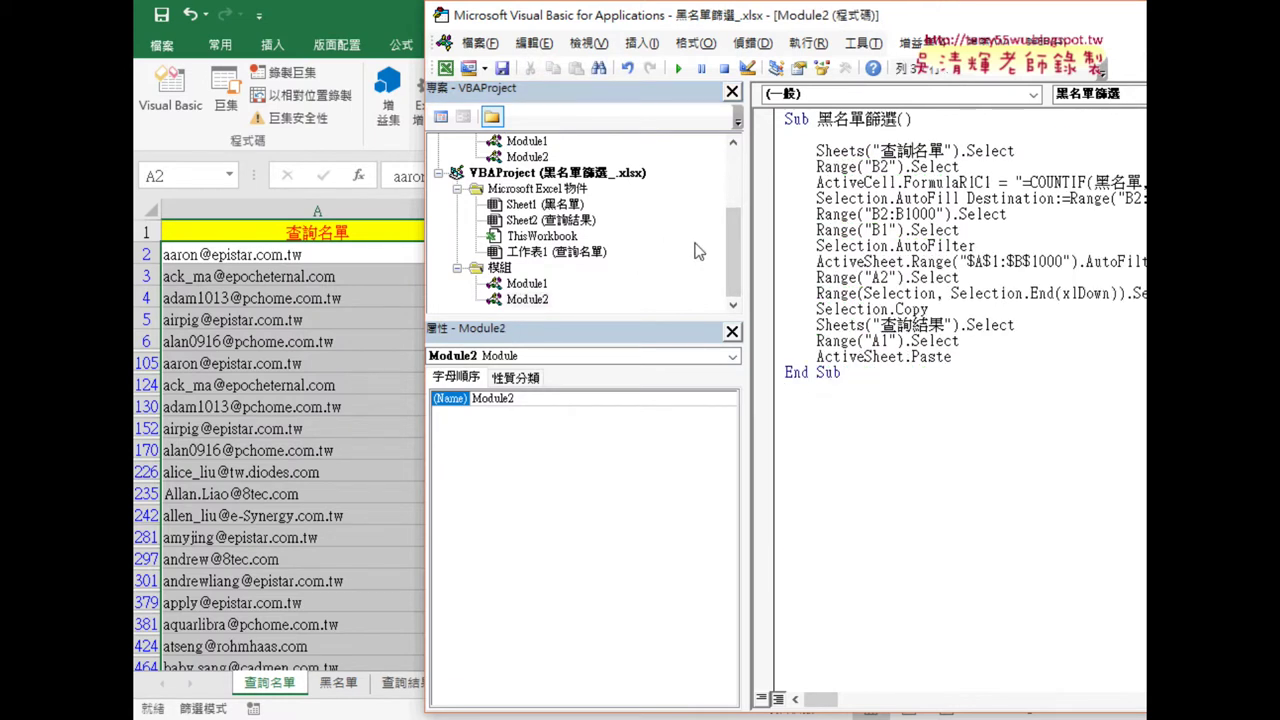
pyautogui.moveTo(733, 251); pyautogui.dragTo(732, 193)
pyautogui.doubleClick(527, 268)
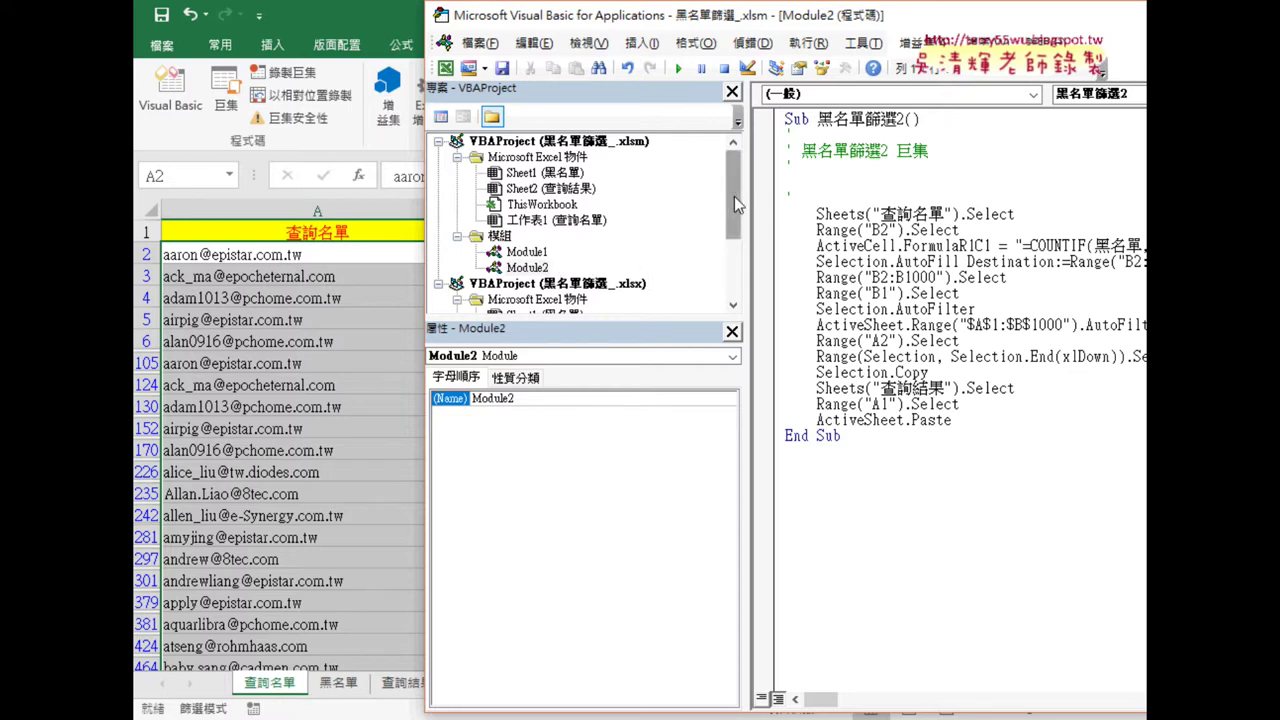
pyautogui.moveTo(734, 196); pyautogui.dragTo(740, 287)
pyautogui.doubleClick(510, 300)
pyautogui.moveTo(737, 31); pyautogui.dragTo(562, 33)
pyautogui.click(789, 168)
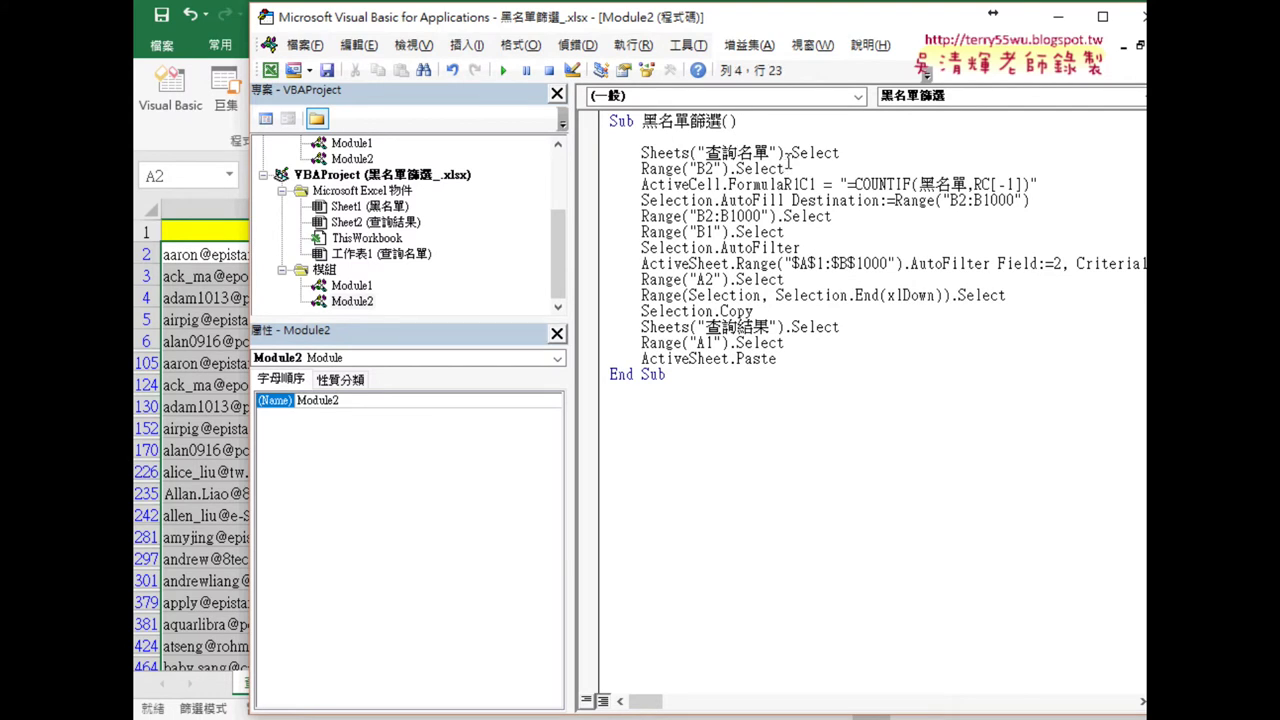
# Step: Inspect the Range("B2") COUNTIF formula and the B2:B1000 fill-range lines in the recorded code
pyautogui.moveTo(590, 25); pyautogui.dragTo(858, 35)
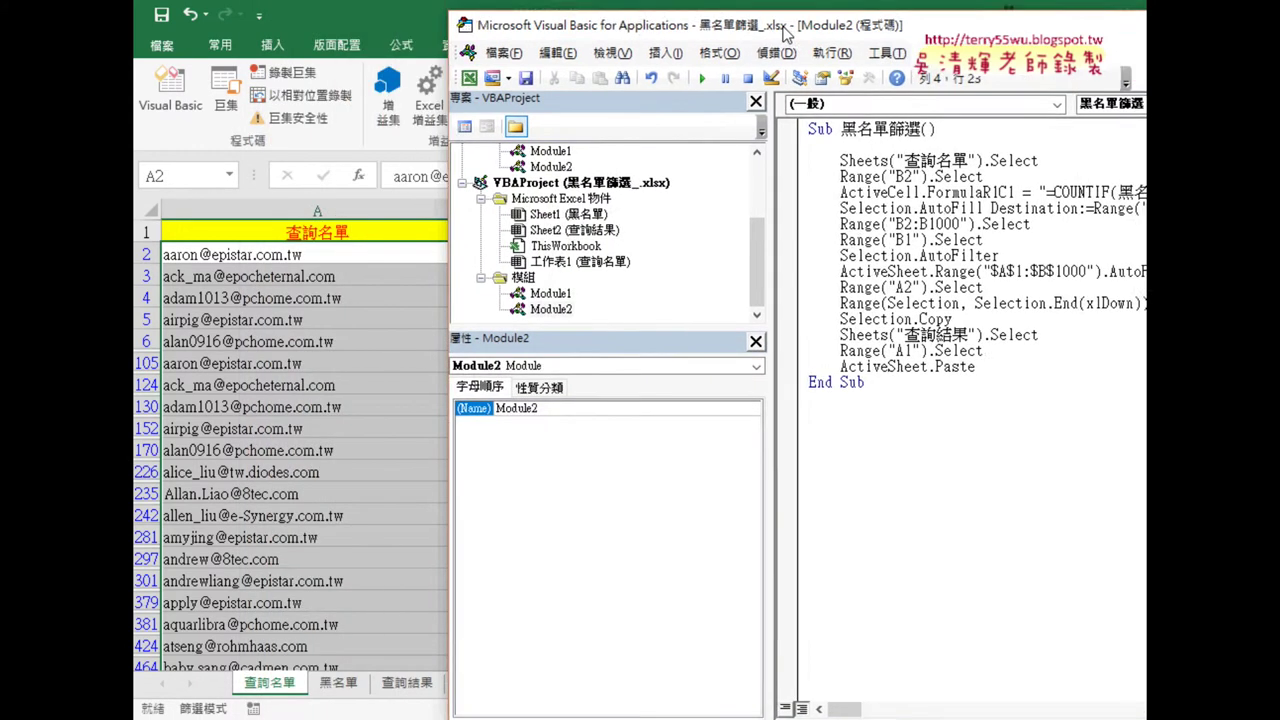
pyautogui.click(997, 178)
pyautogui.moveTo(997, 178); pyautogui.dragTo(932, 180)
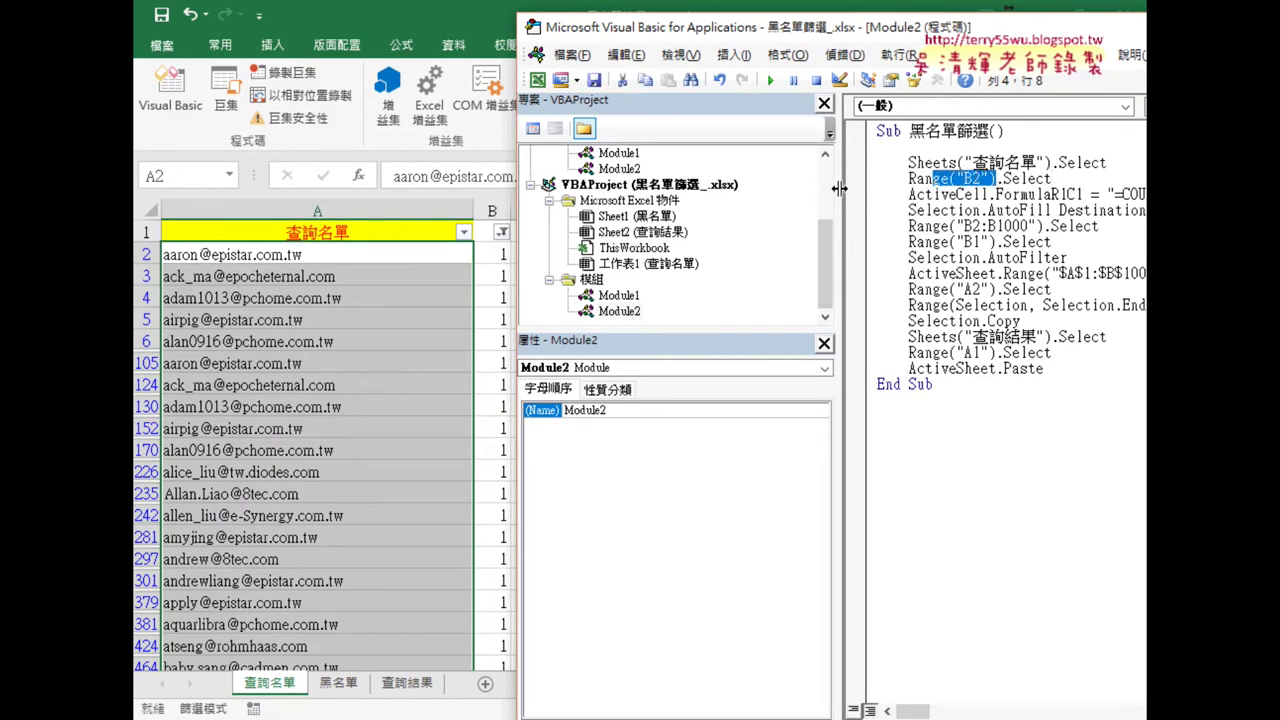
pyautogui.moveTo(836, 188); pyautogui.dragTo(690, 186)
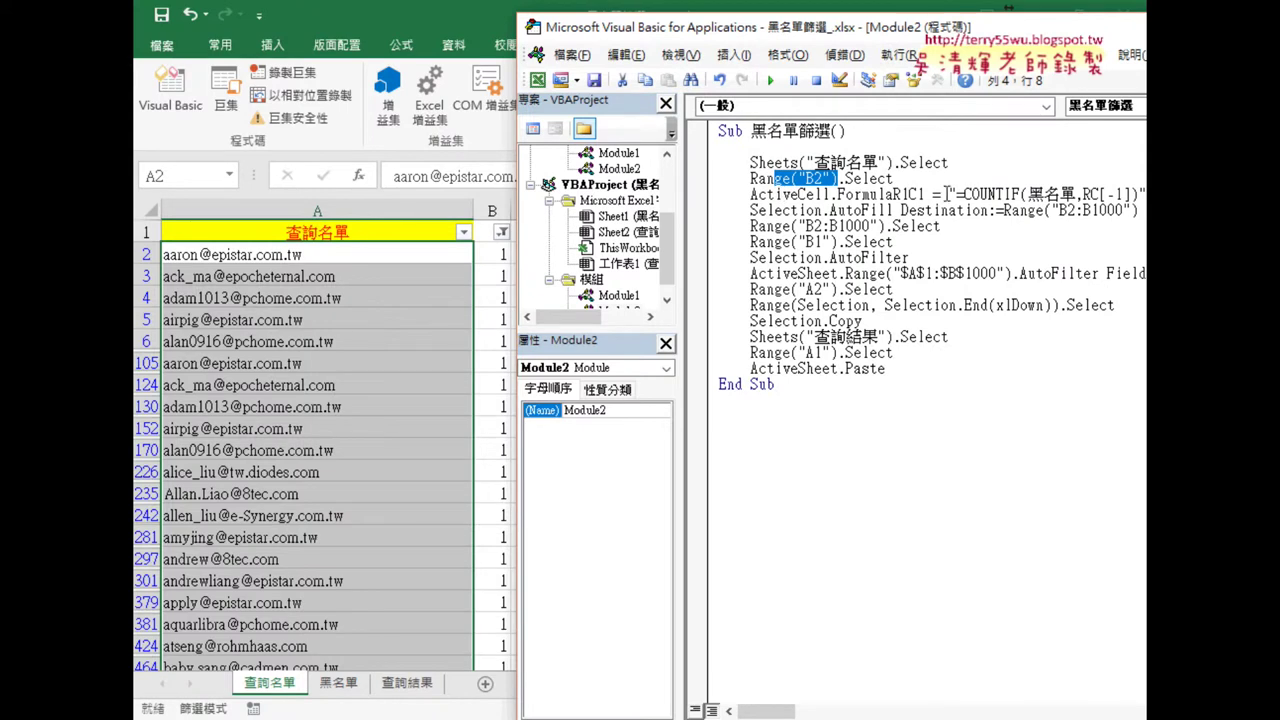
pyautogui.moveTo(940, 39); pyautogui.dragTo(856, 45)
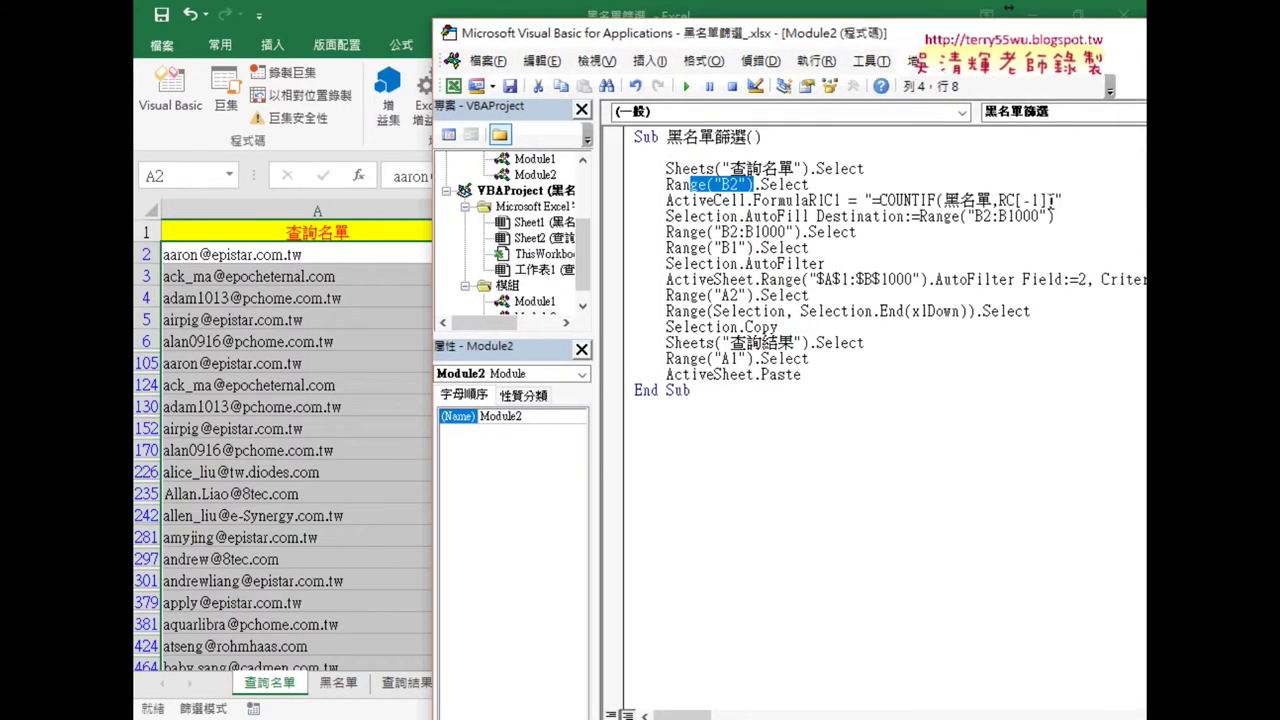
pyautogui.click(1053, 200)
pyautogui.moveTo(1055, 200); pyautogui.dragTo(872, 200)
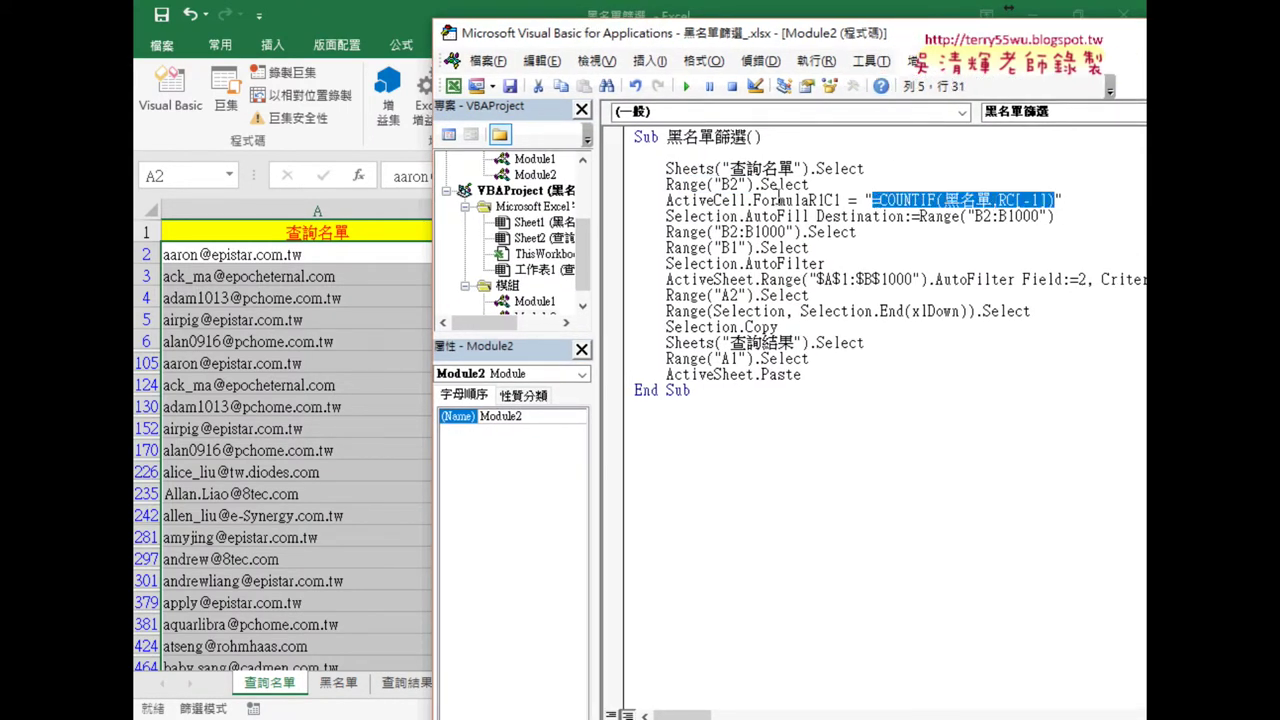
pyautogui.click(925, 216)
pyautogui.moveTo(975, 216); pyautogui.dragTo(1040, 216)
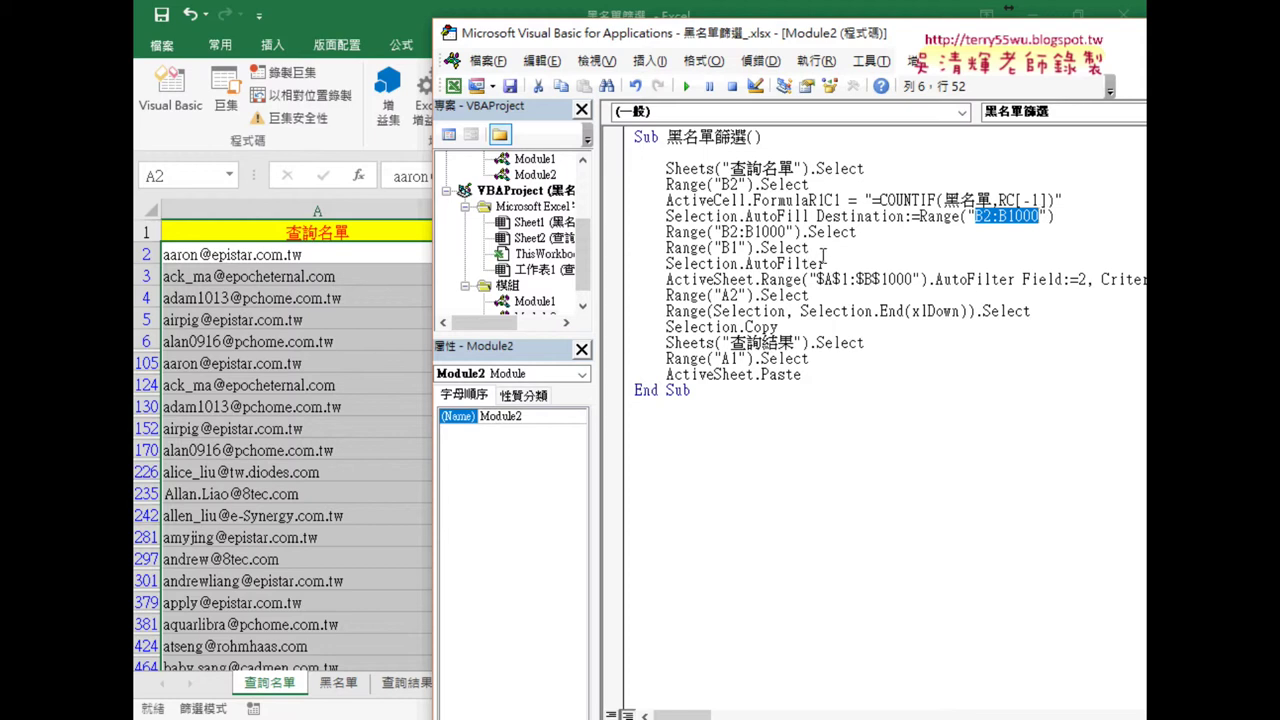
# Step: Review the AutoFilter Field:=2, Criteria1 1 and paste lines, then return to the worksheet
pyautogui.moveTo(885, 33); pyautogui.dragTo(731, 33)
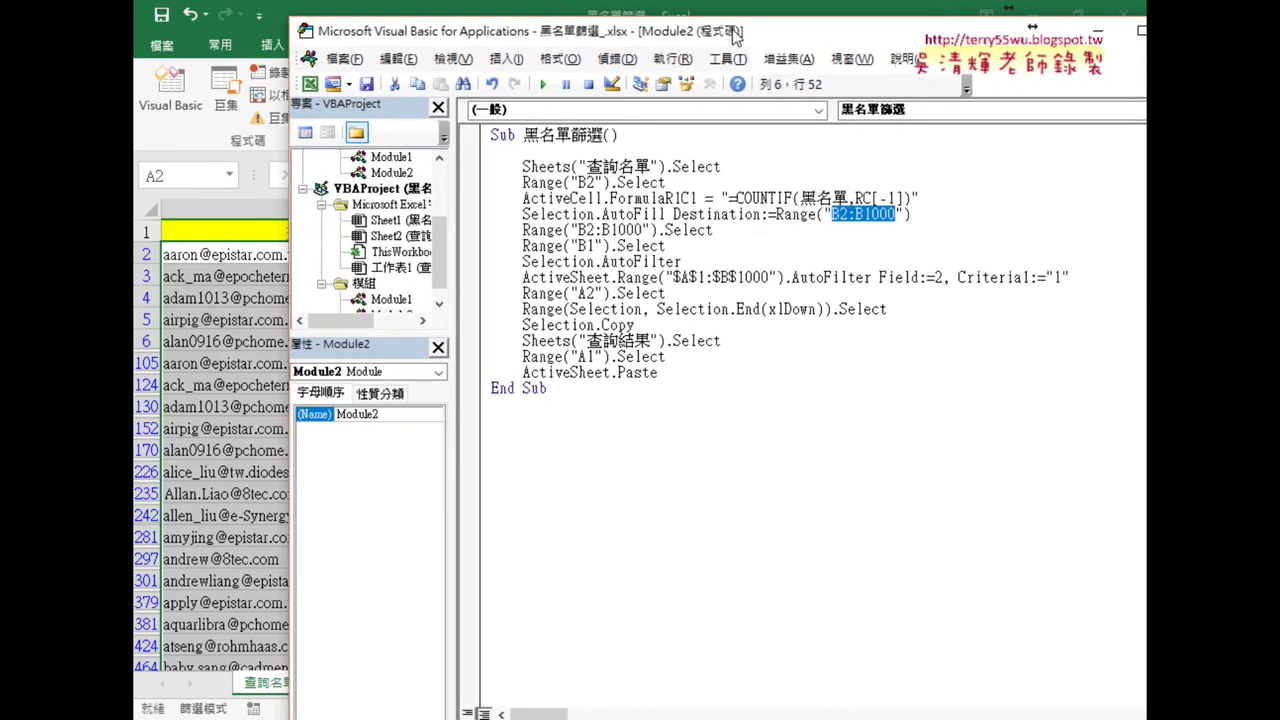
pyautogui.moveTo(782, 278); pyautogui.dragTo(869, 278)
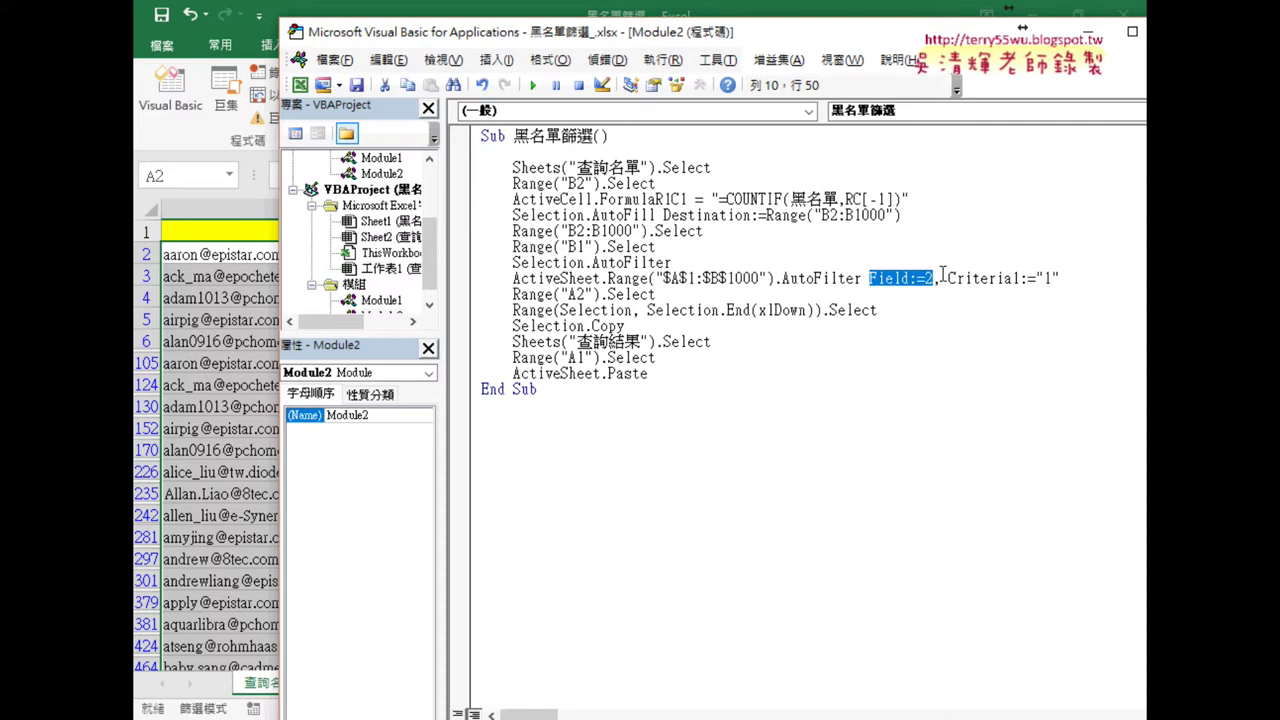
pyautogui.moveTo(934, 278); pyautogui.dragTo(925, 278)
pyautogui.click(1013, 278)
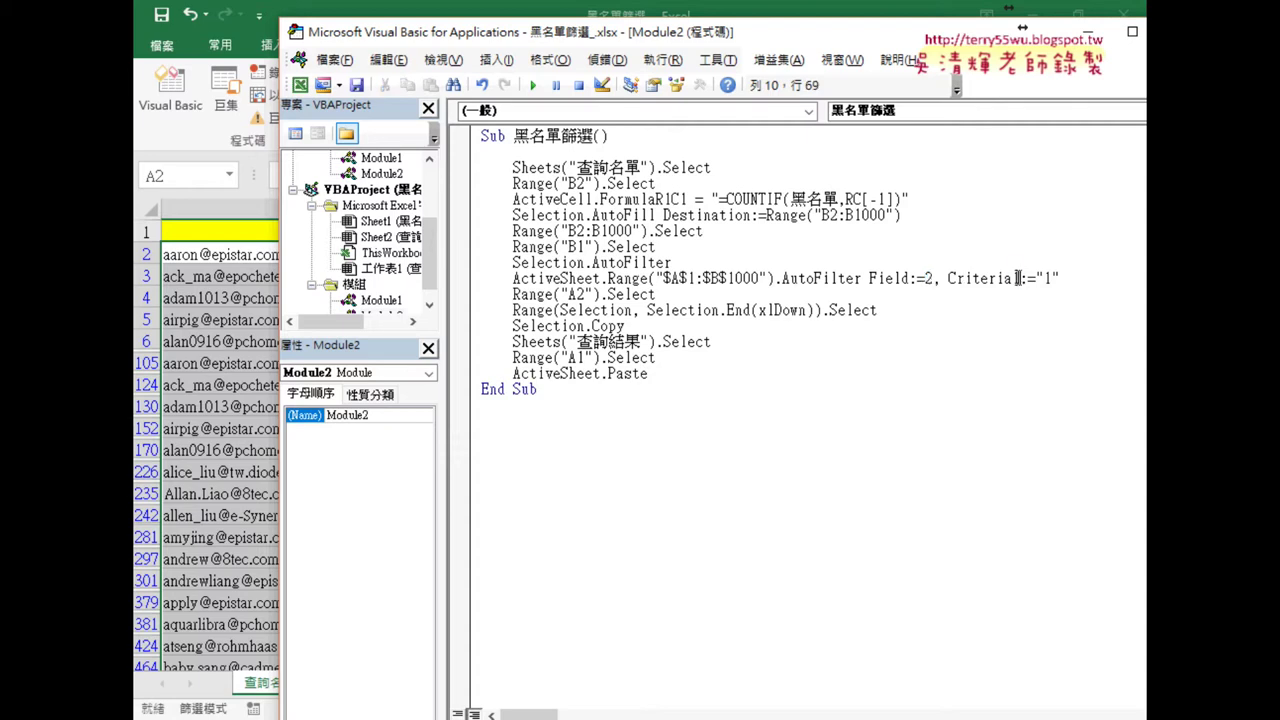
pyautogui.moveTo(1036, 278); pyautogui.dragTo(1060, 276)
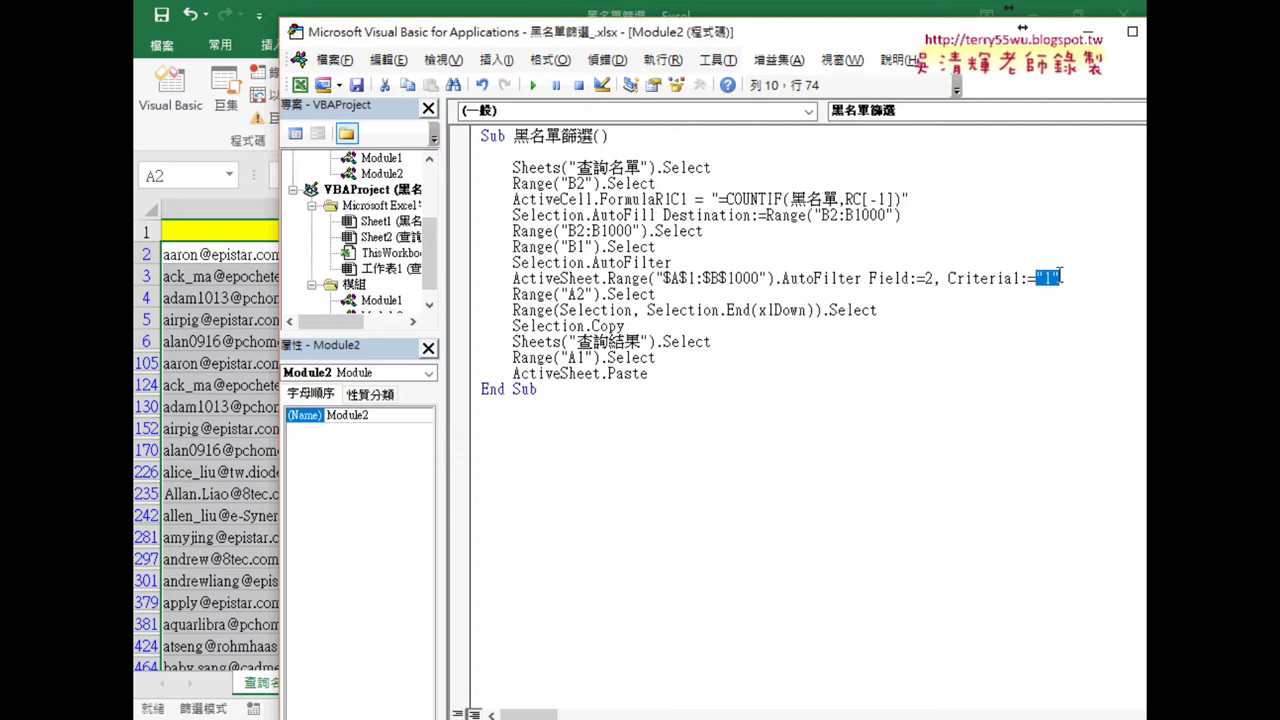
pyautogui.click(675, 373)
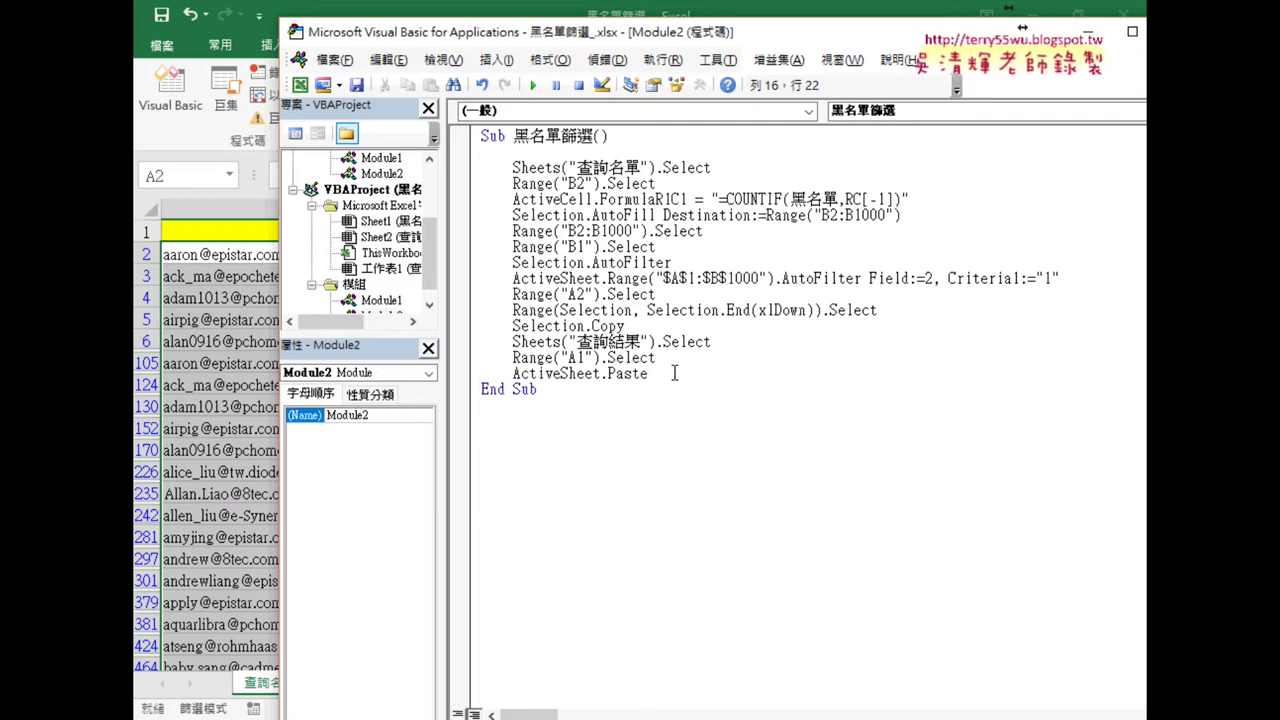
pyautogui.hotkey('alt', 'F11')
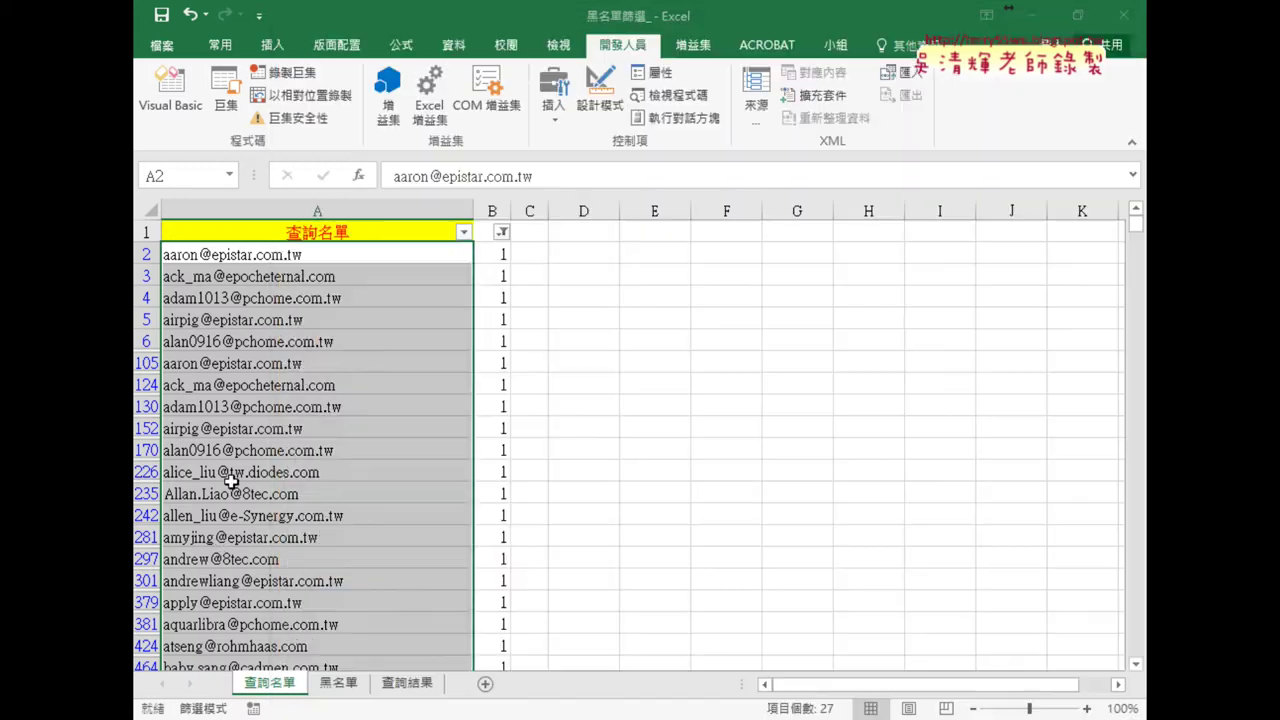
# Step: Select A1:A27 on the 查詢結果 sheet and delete the pasted email addresses
pyautogui.click(231, 483)
pyautogui.click(407, 683)
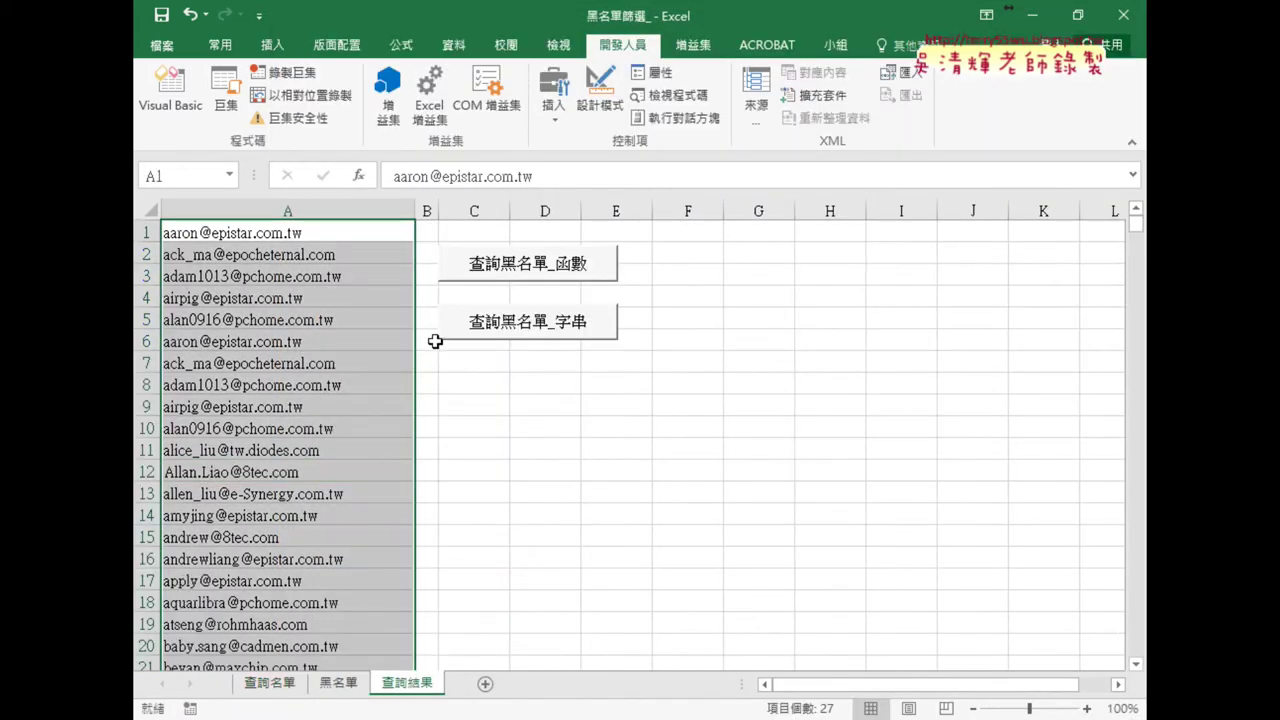
pyautogui.click(478, 402)
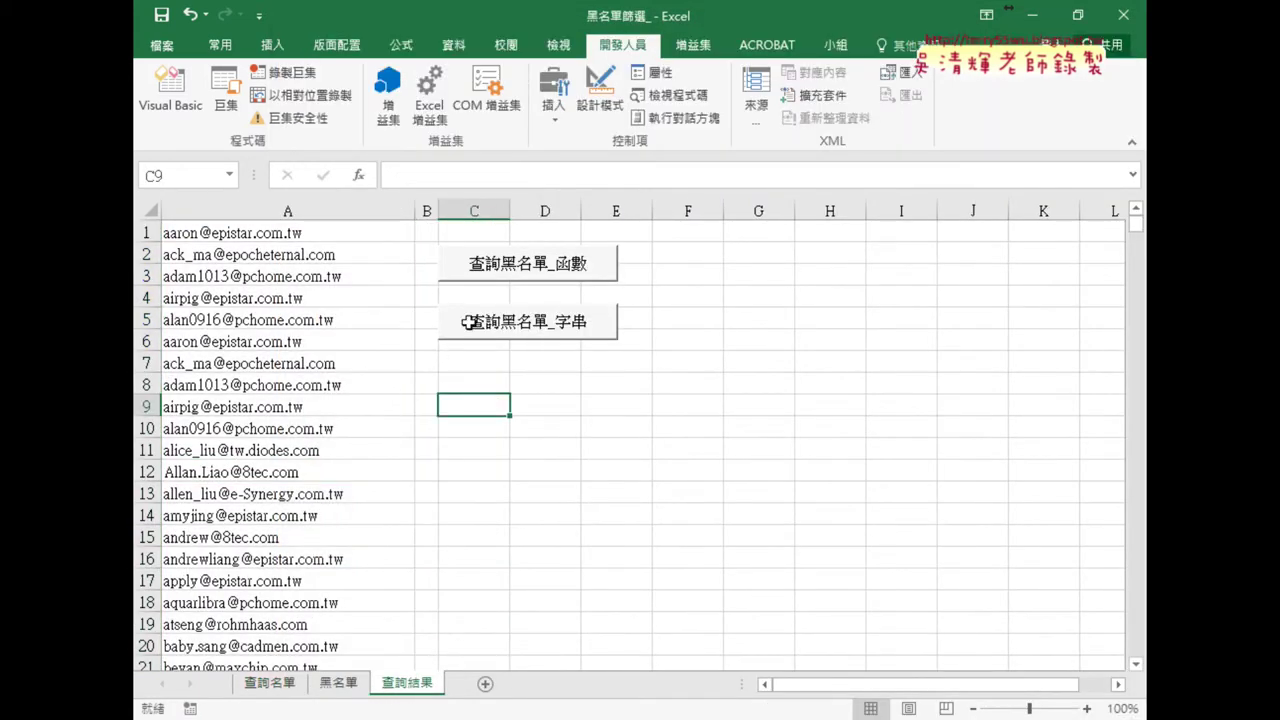
pyautogui.click(337, 233)
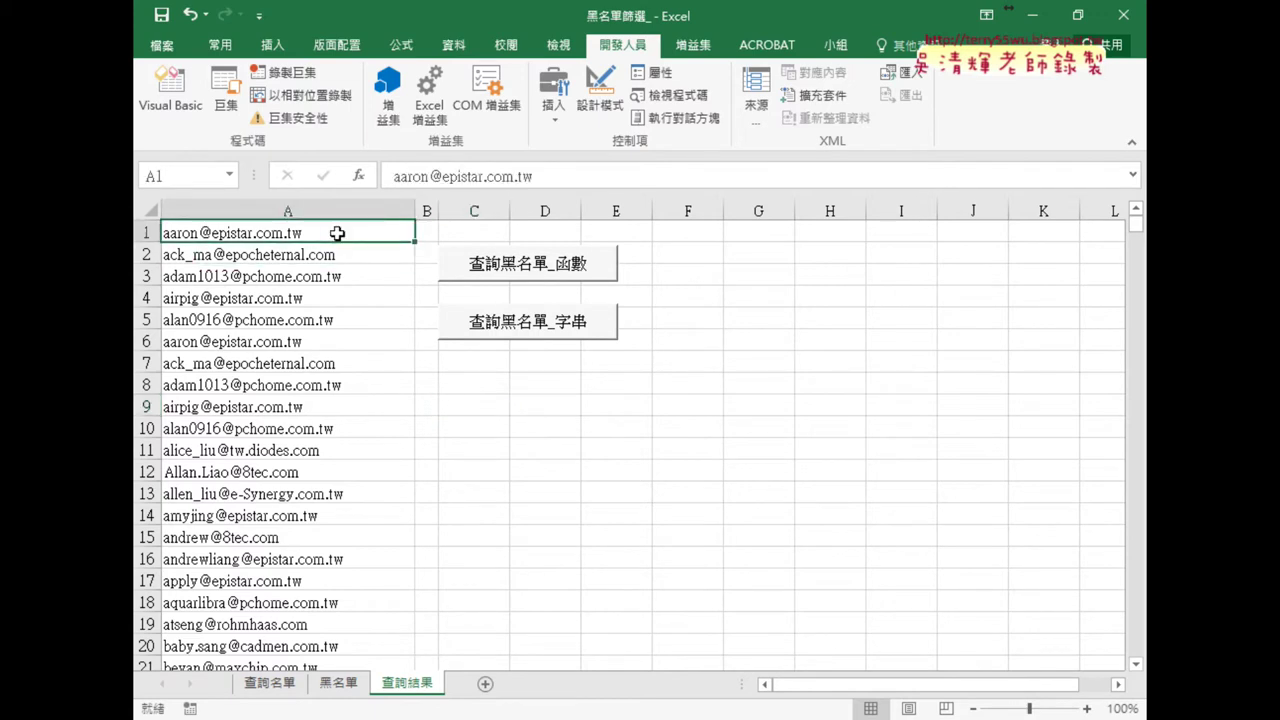
pyautogui.hotkey('ctrl', 'shift', 'Down')
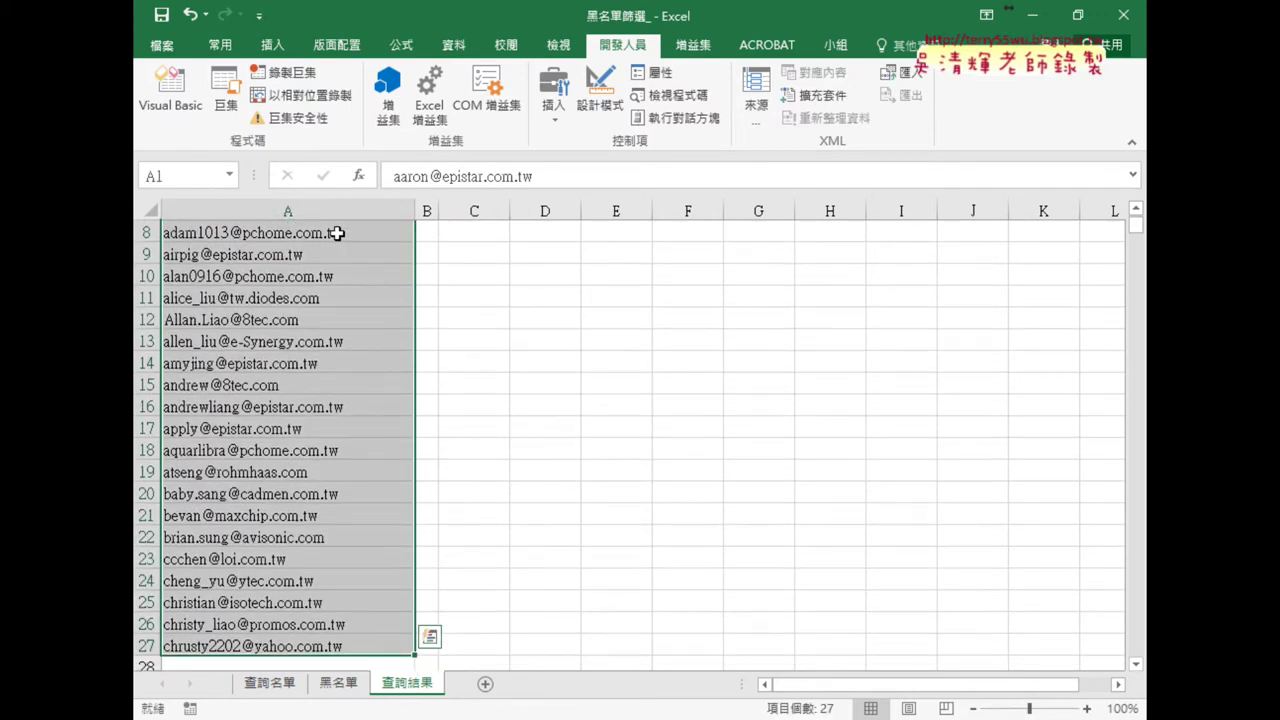
pyautogui.press('Delete')
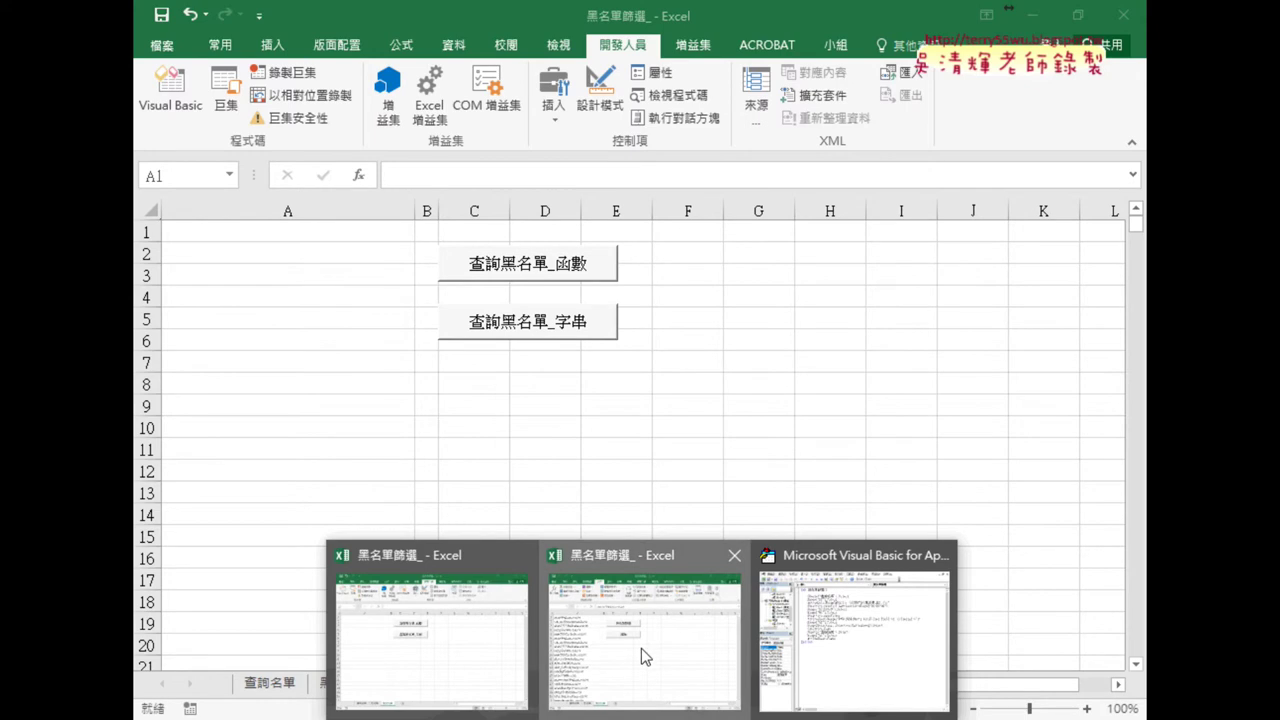
# Step: In the other workbook, run 清除 then 黑名單篩選, and check the filter button's assigned macro
pyautogui.click(645, 640)
pyautogui.click(545, 332)
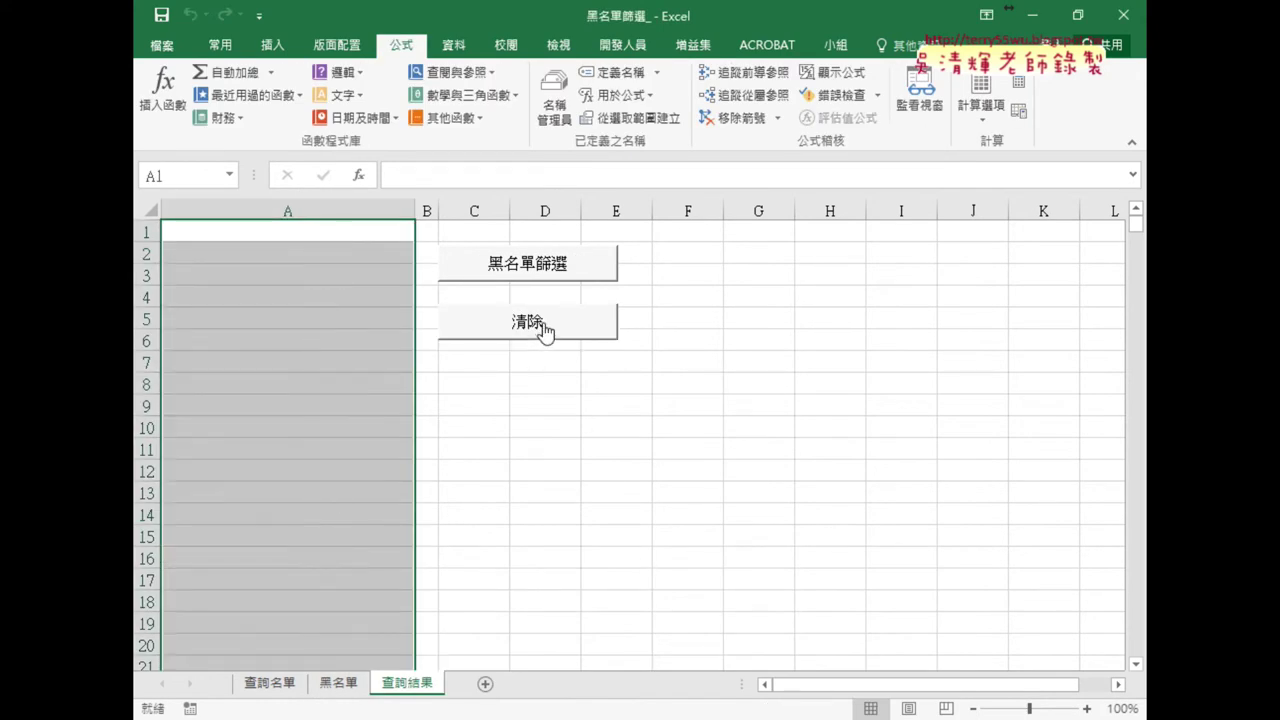
pyautogui.click(543, 266)
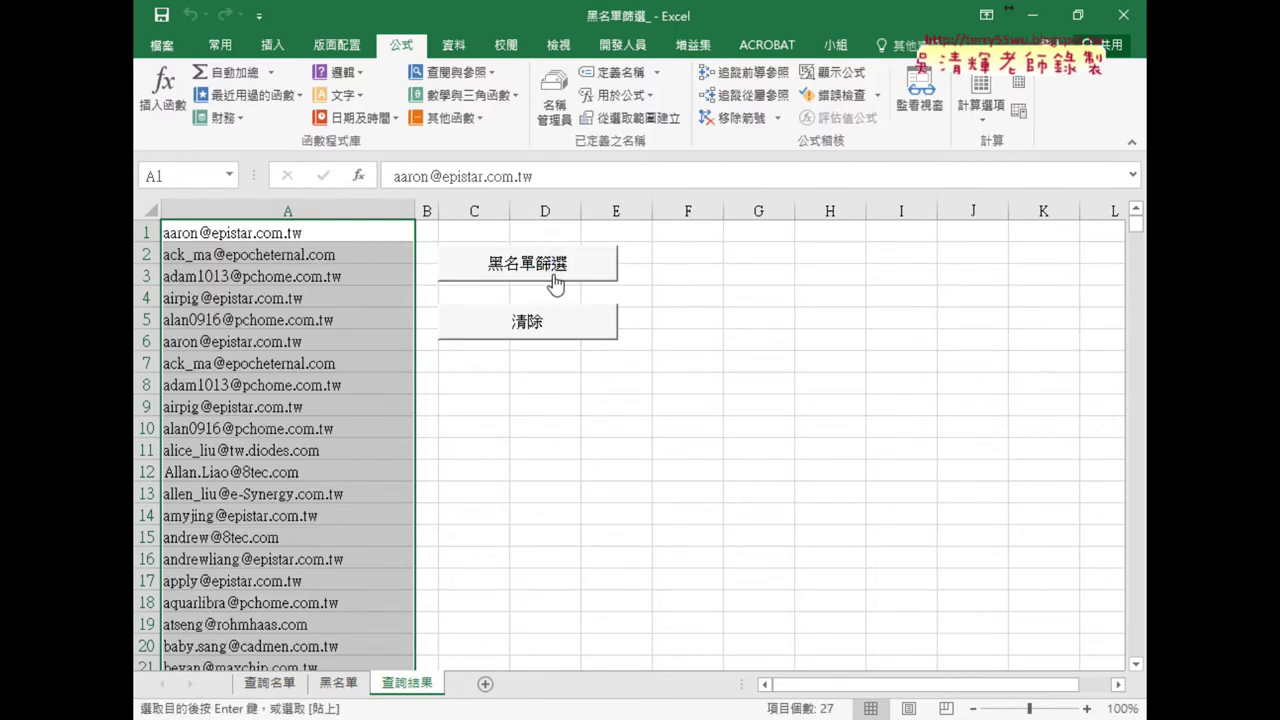
pyautogui.rightClick(555, 285)
pyautogui.click(600, 416)
pyautogui.click(769, 286)
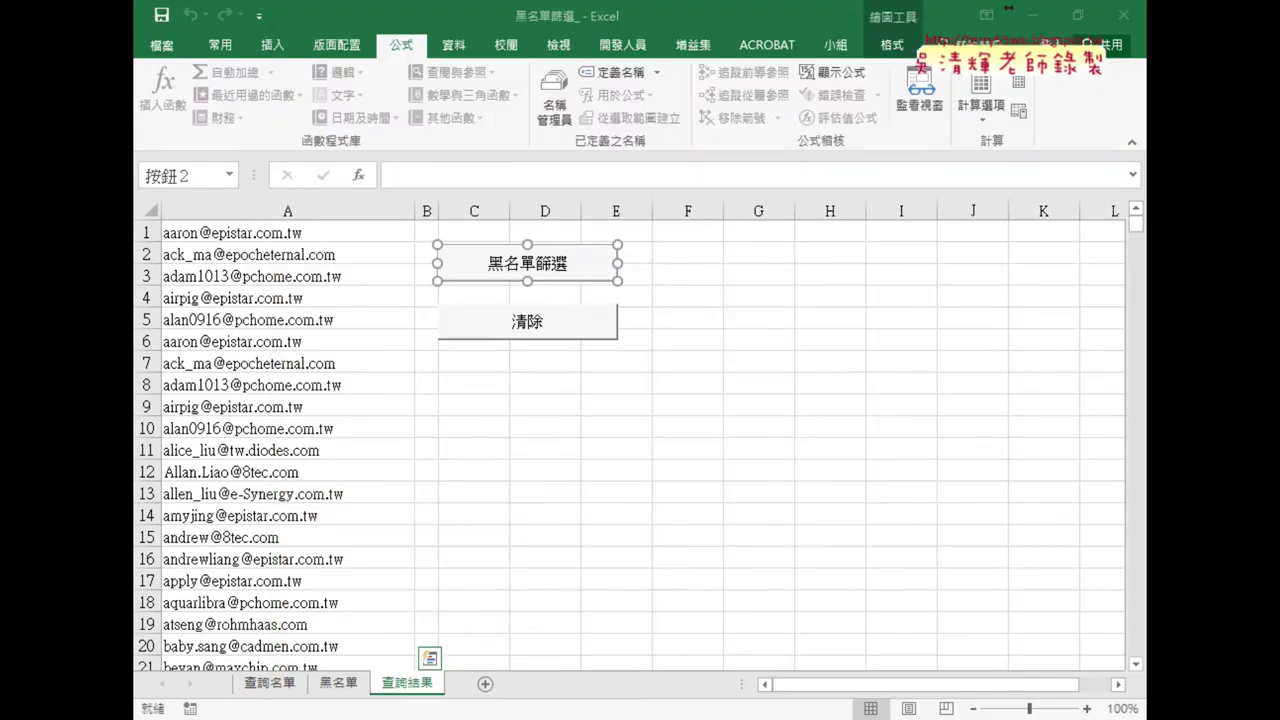
# Step: Delete the Application.ScreenUpdating = False and = True lines from the Module1 macro
pyautogui.click(970, 620)
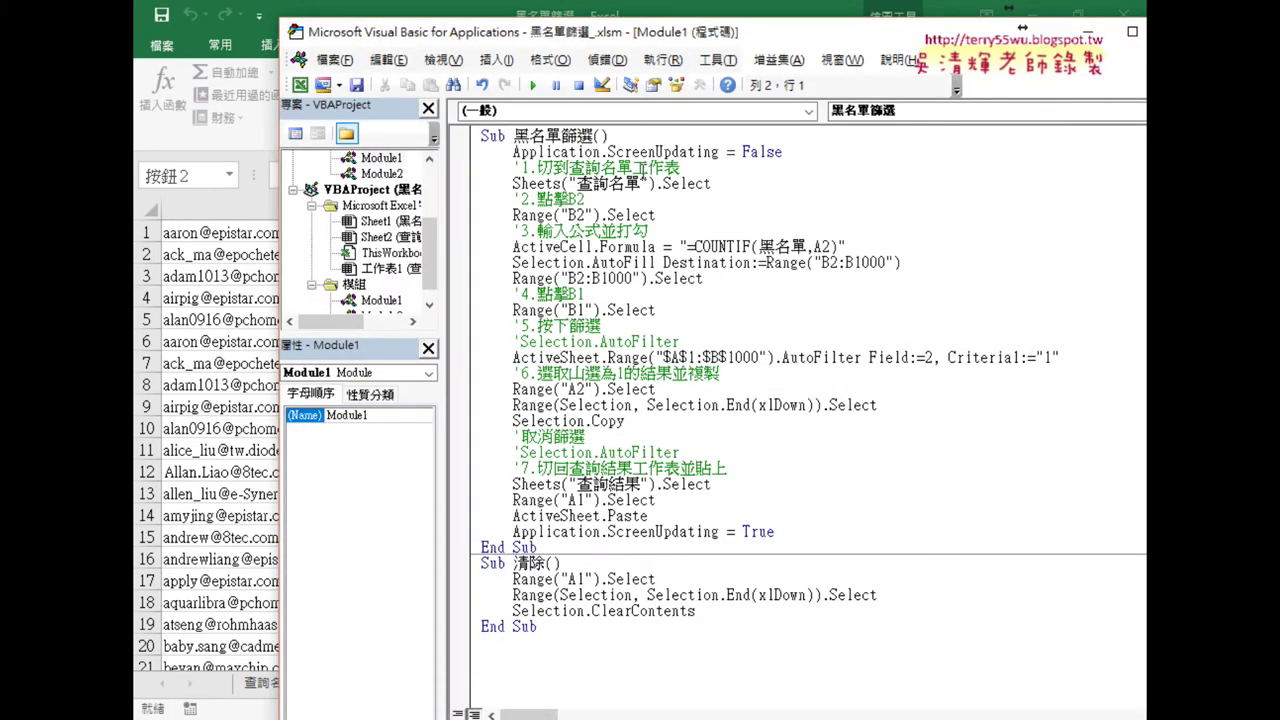
pyautogui.click(466, 155)
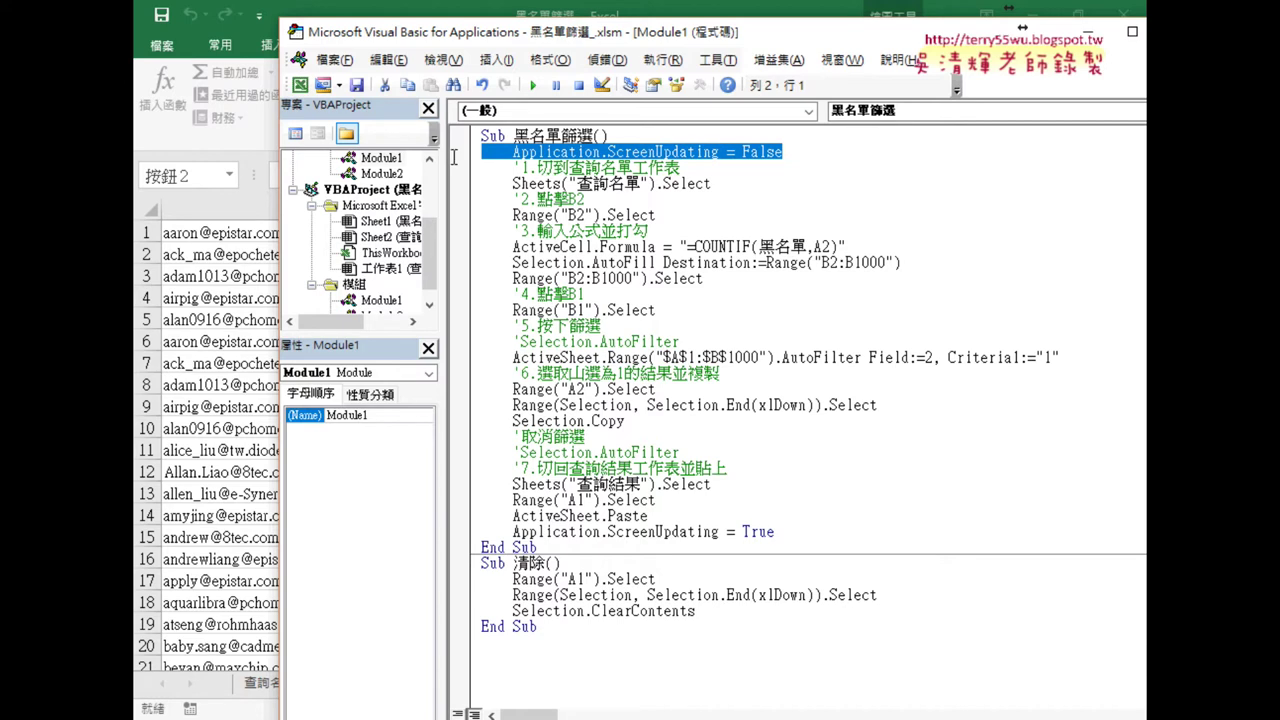
pyautogui.press('Delete')
pyautogui.press('Delete')
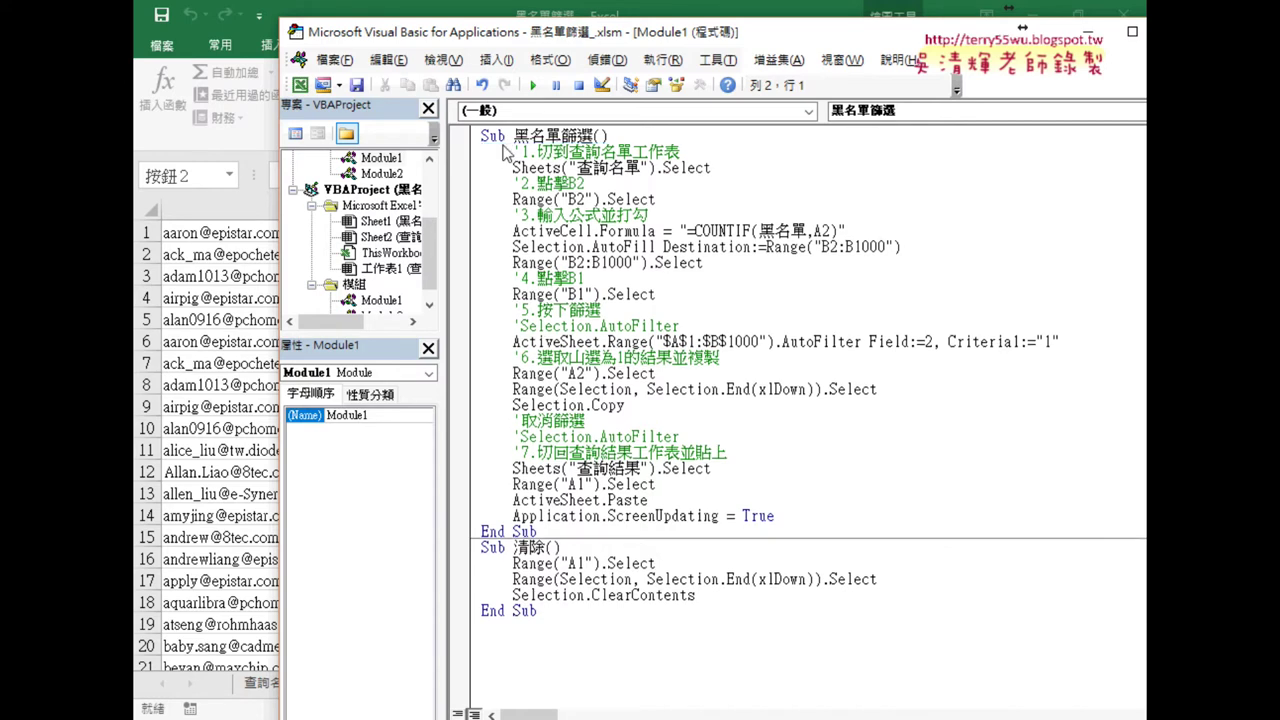
pyautogui.moveTo(776, 516); pyautogui.dragTo(443, 510)
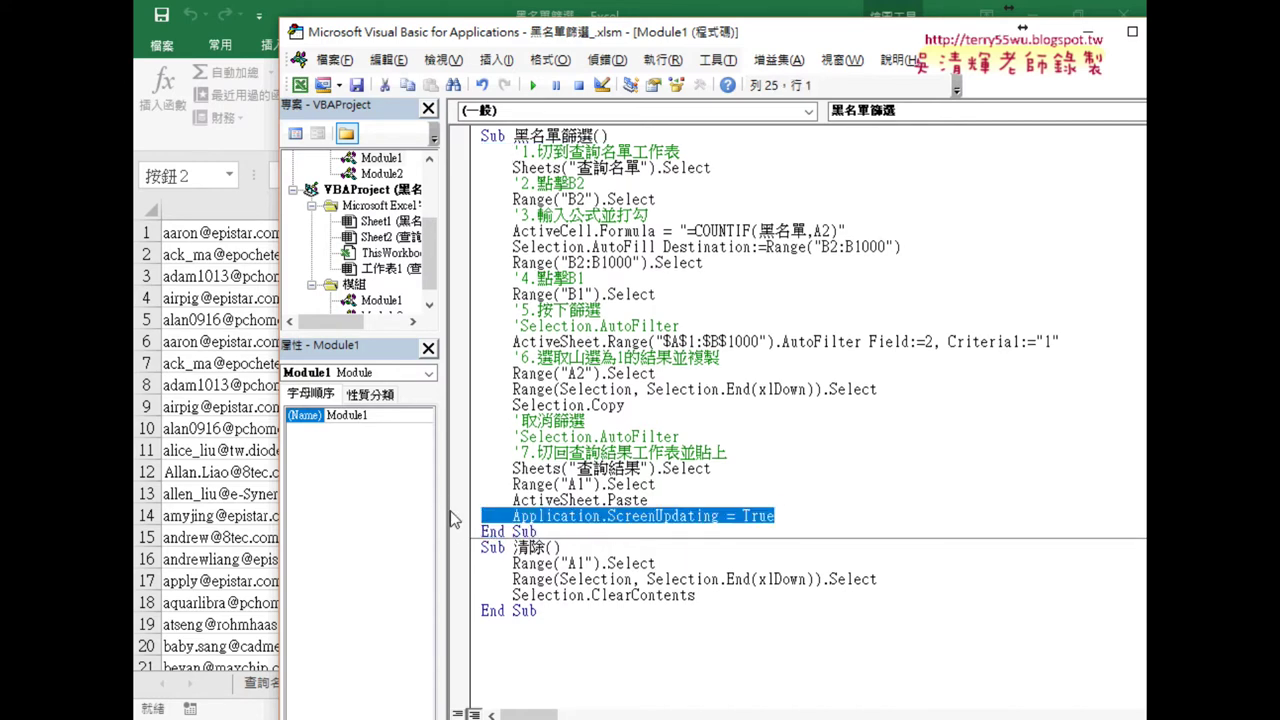
pyautogui.press('Delete')
pyautogui.press('Delete')
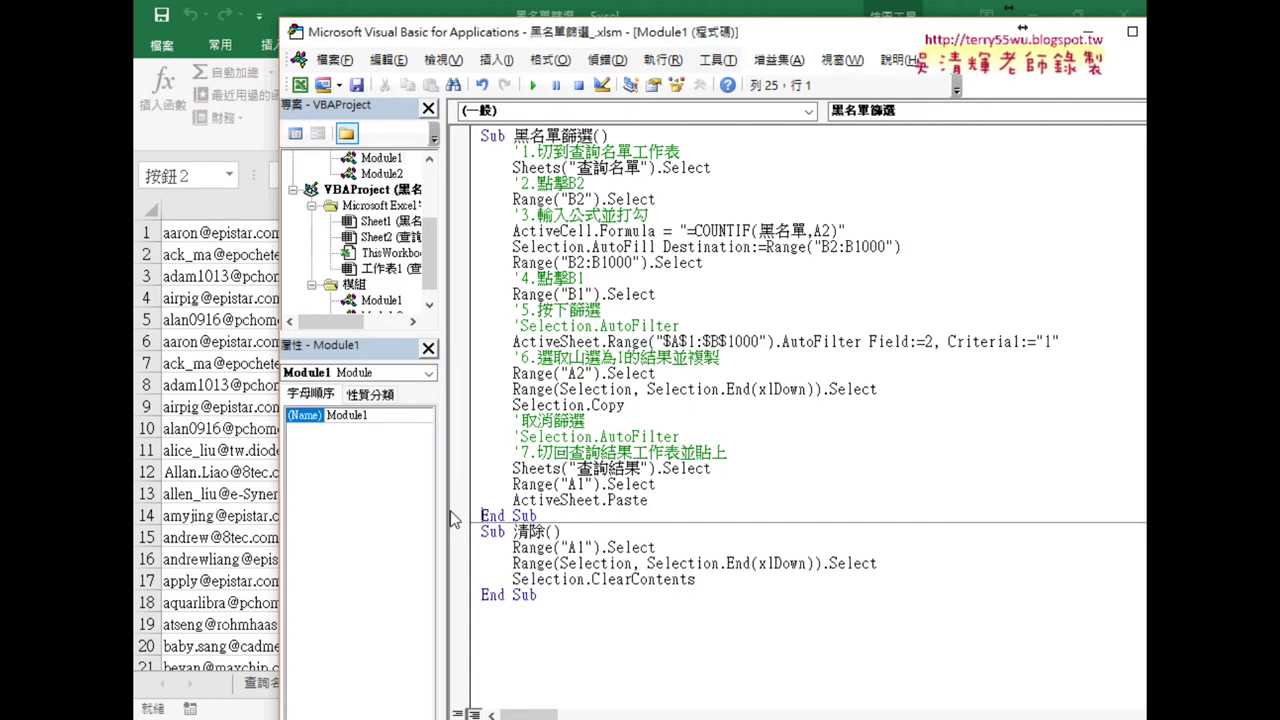
pyautogui.click(630, 151)
pyautogui.click(598, 281)
# Step: Back on the worksheet, run 清除 to empty column A of 查詢結果
pyautogui.click(223, 360)
pyautogui.click(545, 383)
pyautogui.click(570, 342)
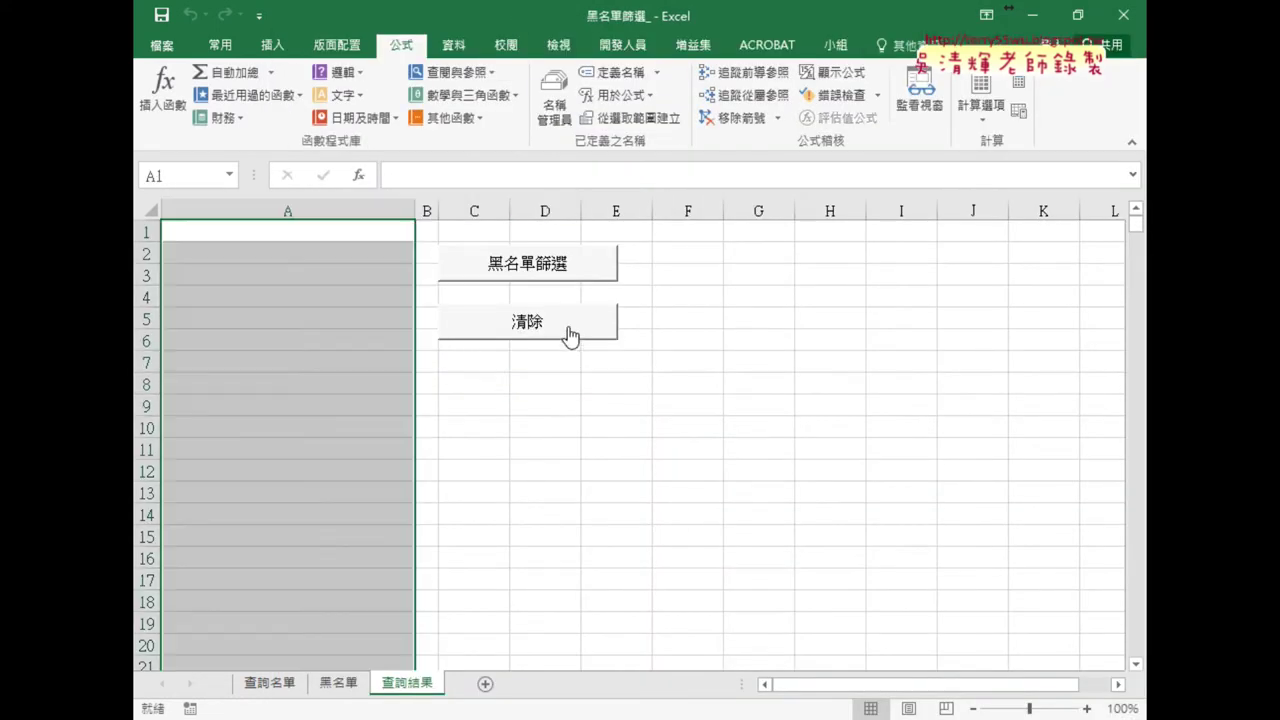
# Step: Run 黑名單篩選 five times with 清除 in between, ending with the 27 filtered addresses shown
pyautogui.click(578, 276)
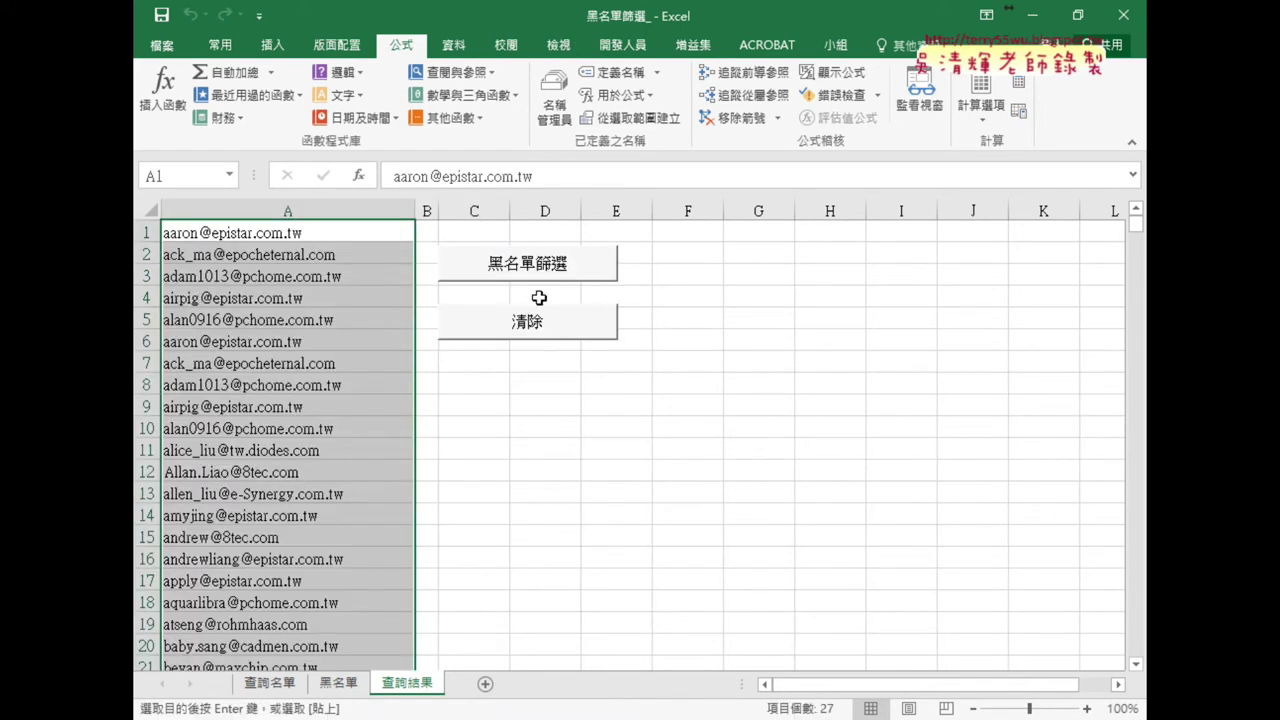
pyautogui.click(517, 322)
pyautogui.click(533, 268)
pyautogui.click(550, 330)
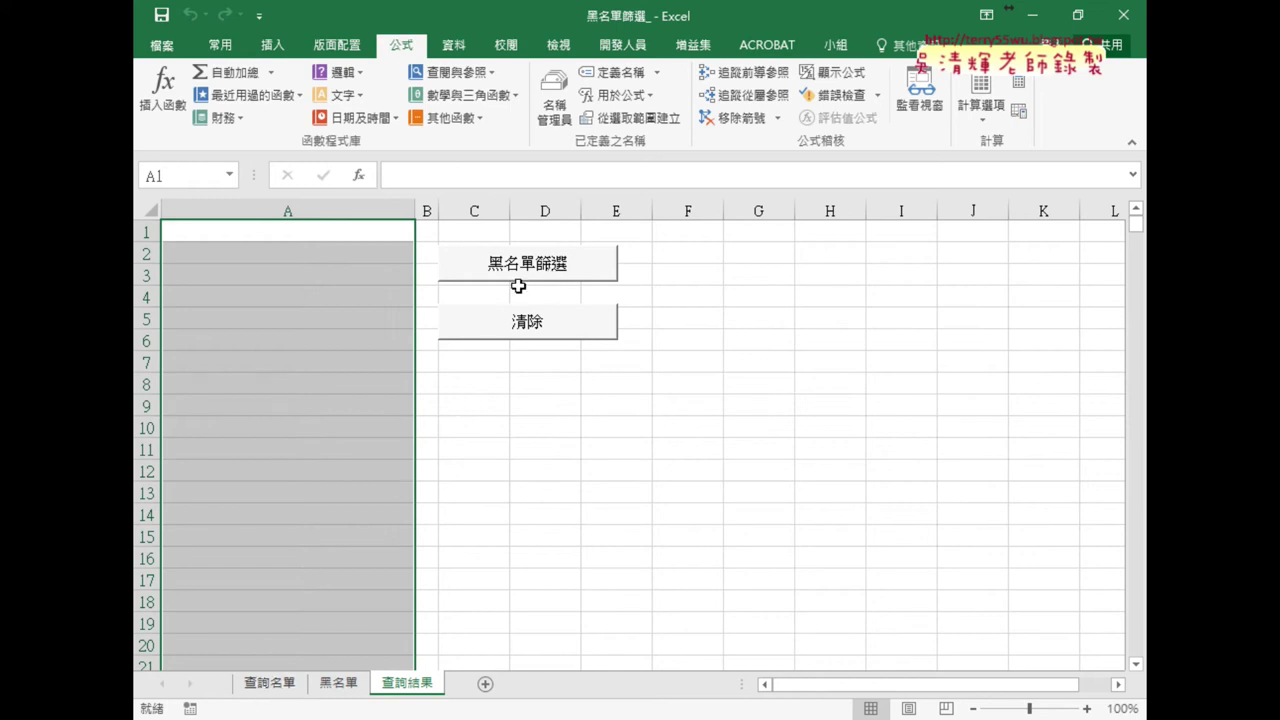
pyautogui.click(515, 268)
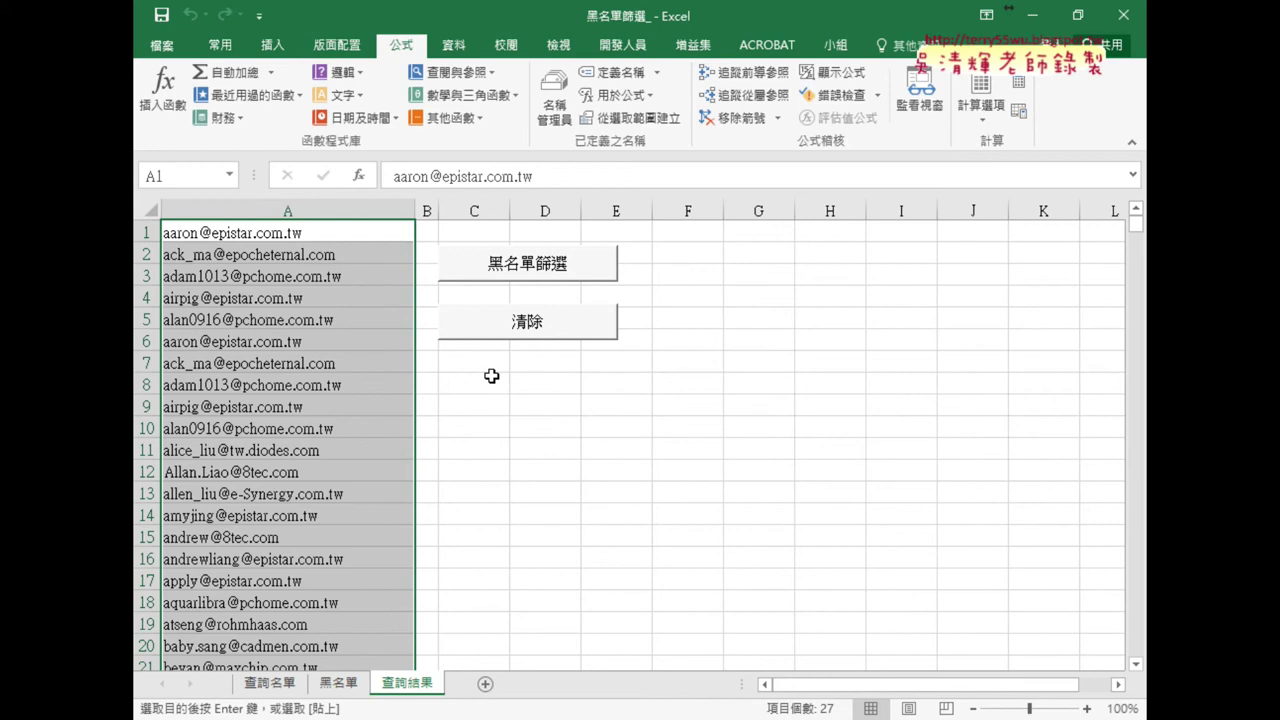
pyautogui.click(588, 340)
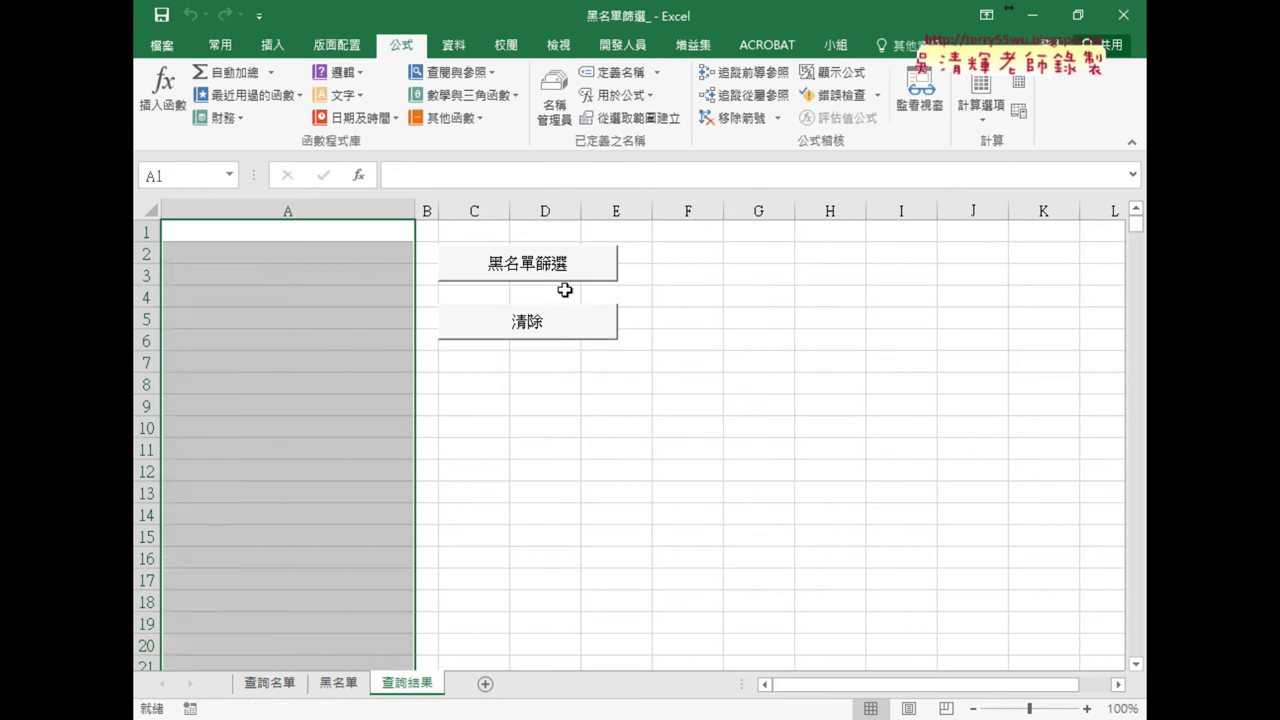
pyautogui.click(565, 266)
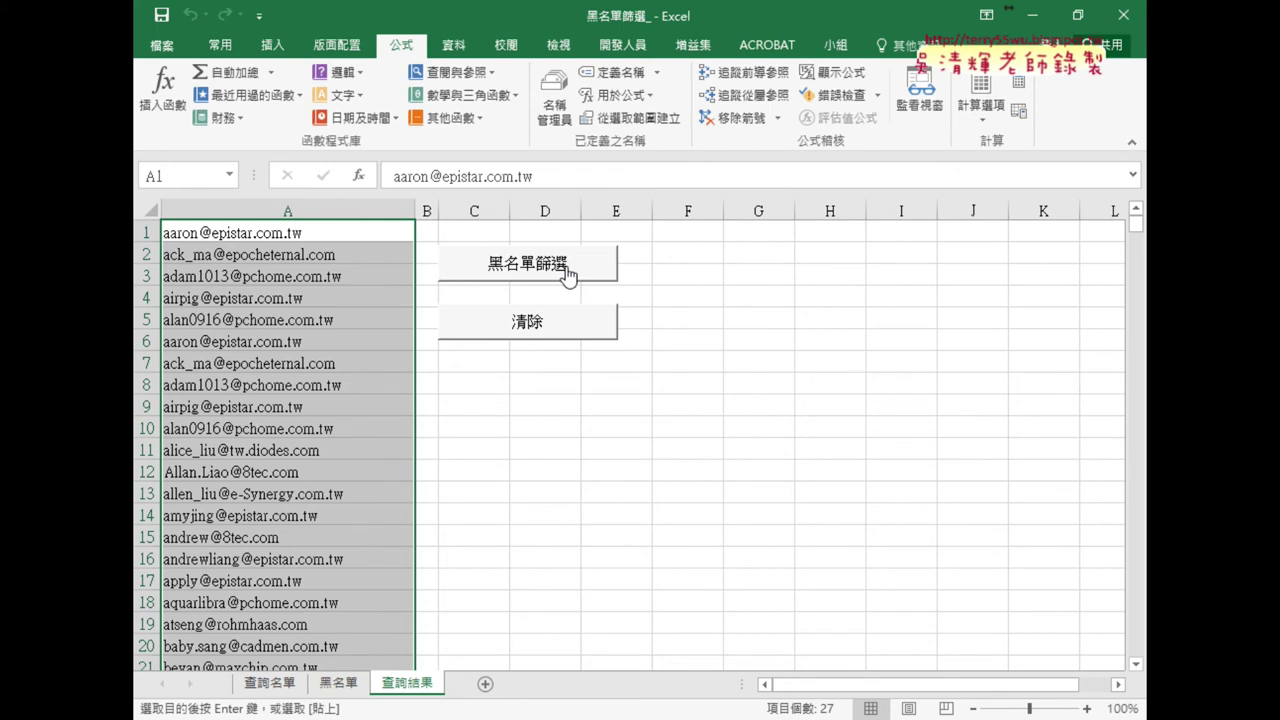
pyautogui.click(566, 330)
pyautogui.click(565, 265)
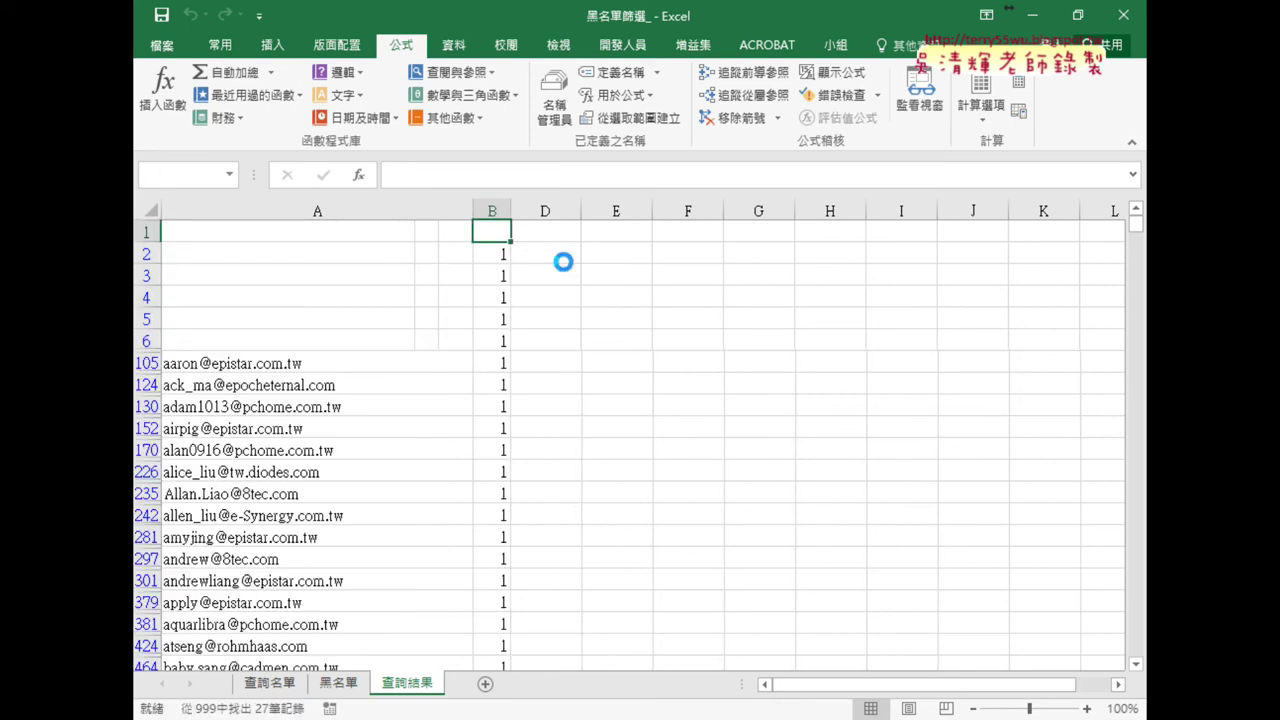